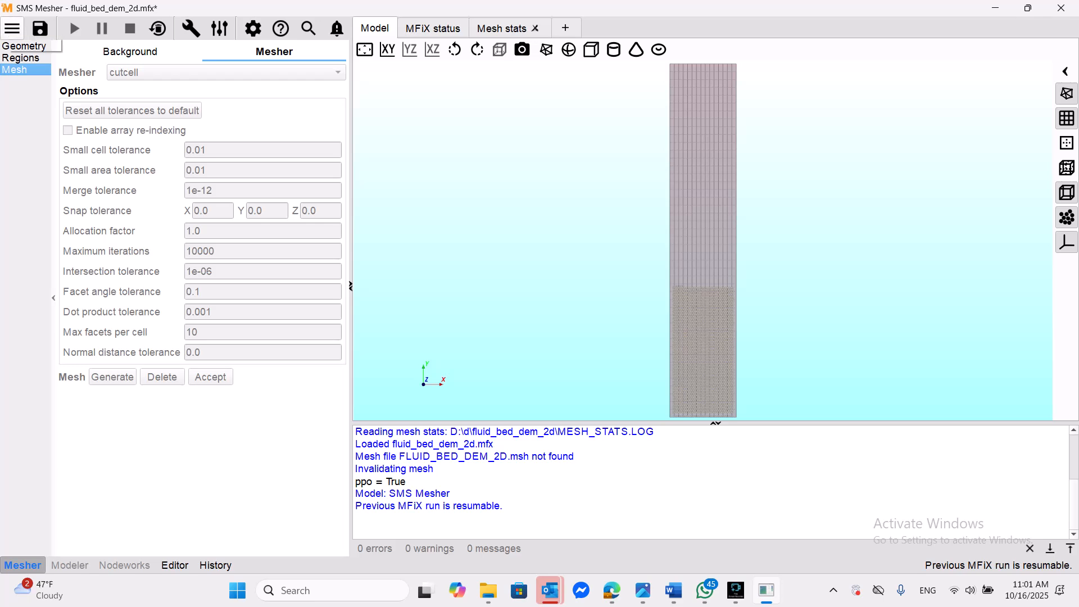
- Start browsing for another project to open, proceeding without saving the current one
click(12, 28)
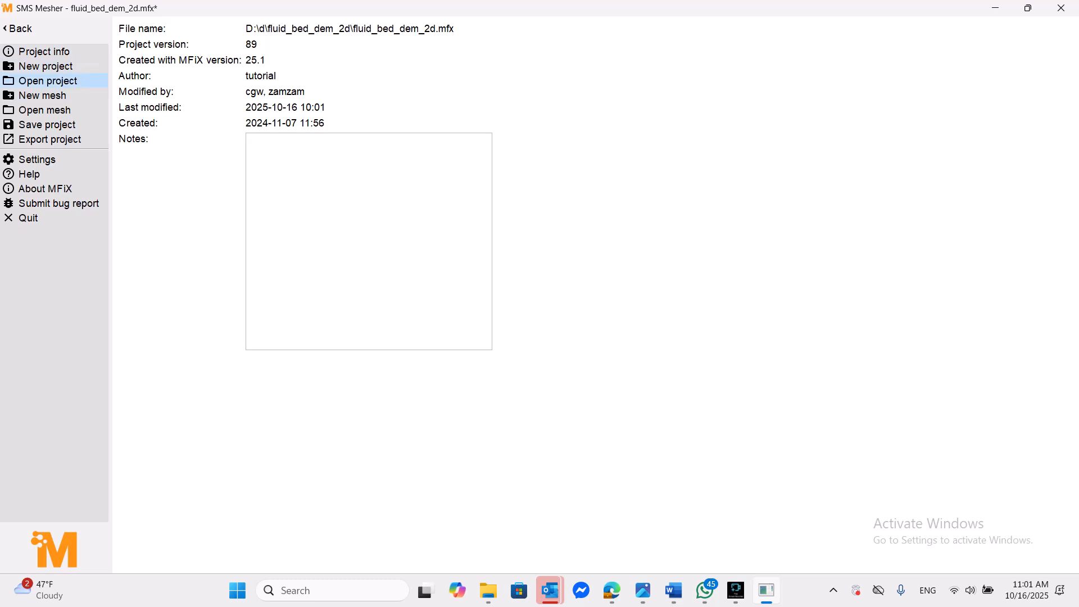
click(48, 81)
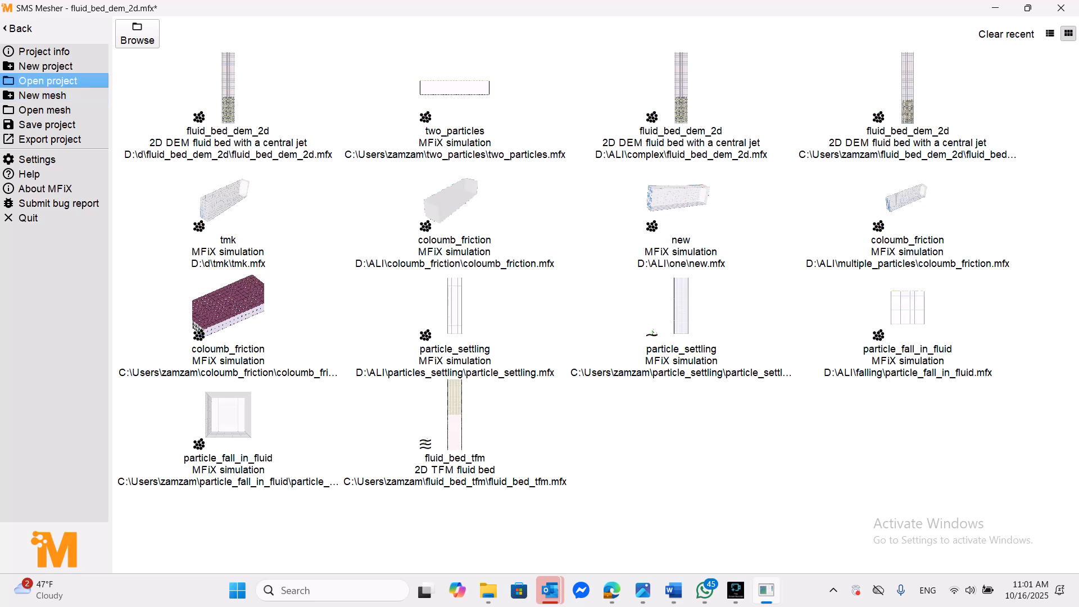
click(137, 34)
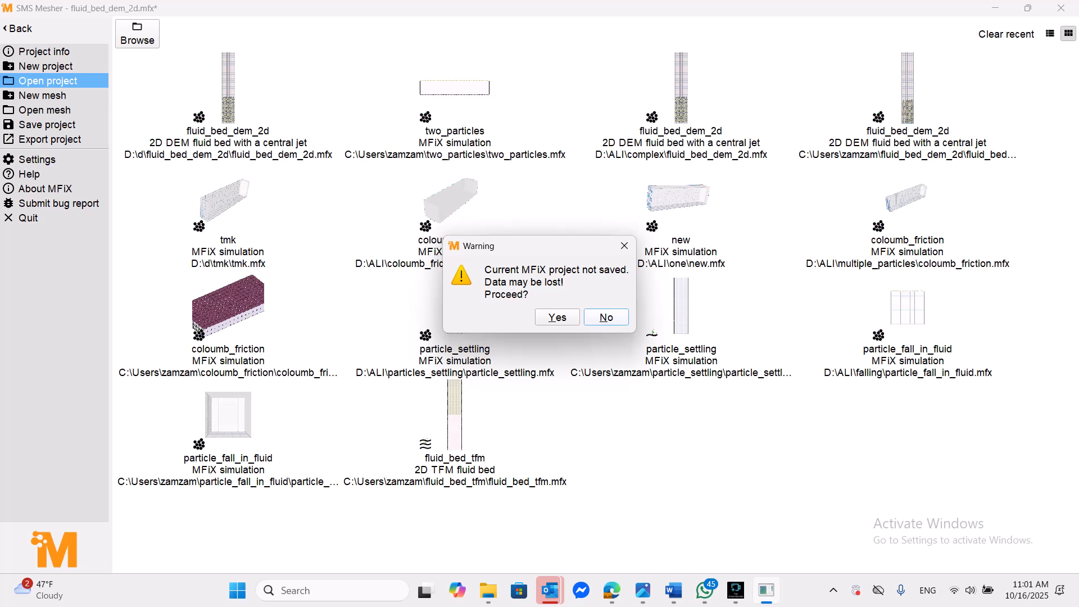
key(Return)
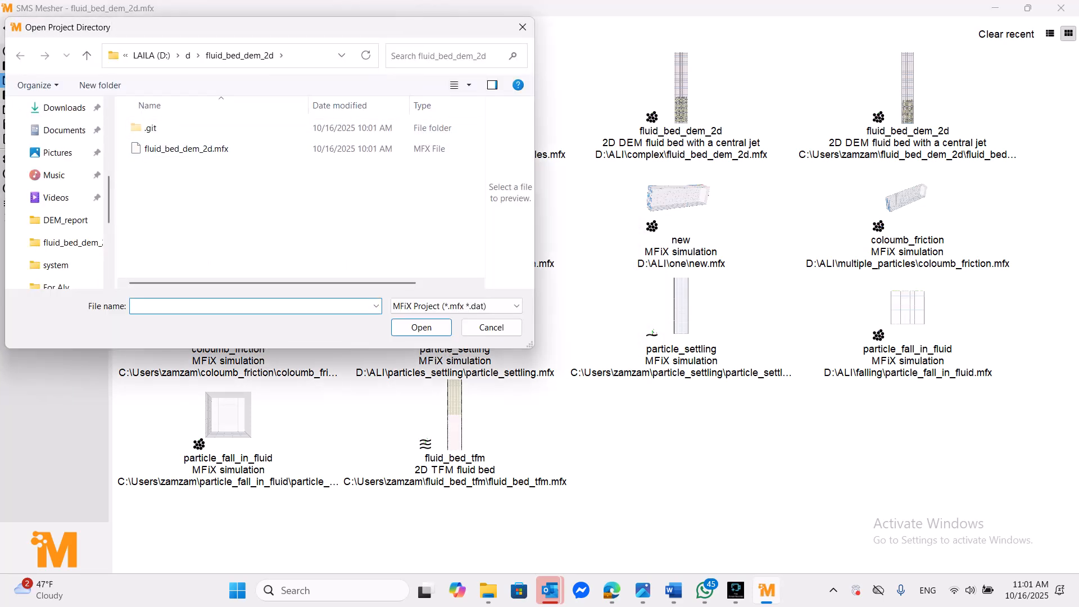
- Open the project file two_particles.mfx from the two_particles folder in the user's home directory on drive C:
scroll(17, 242, down, 4)
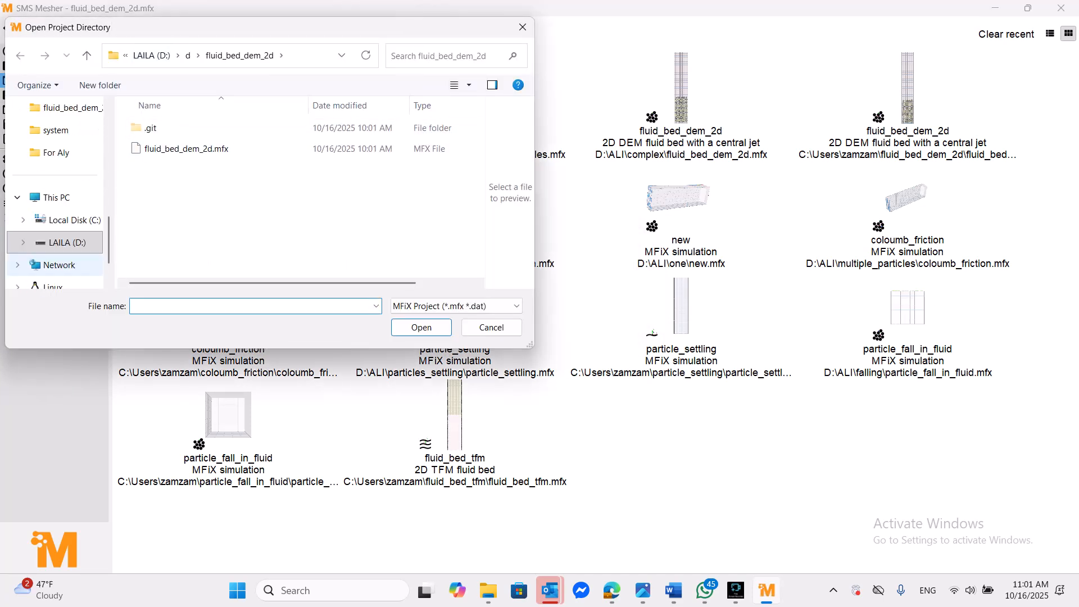
click(68, 219)
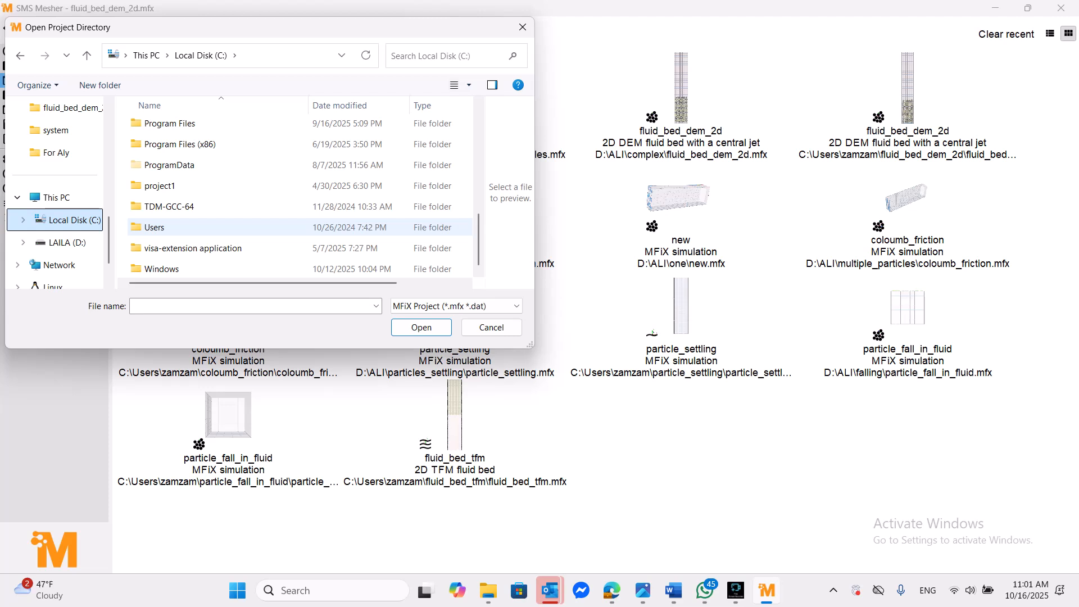
double_click(155, 227)
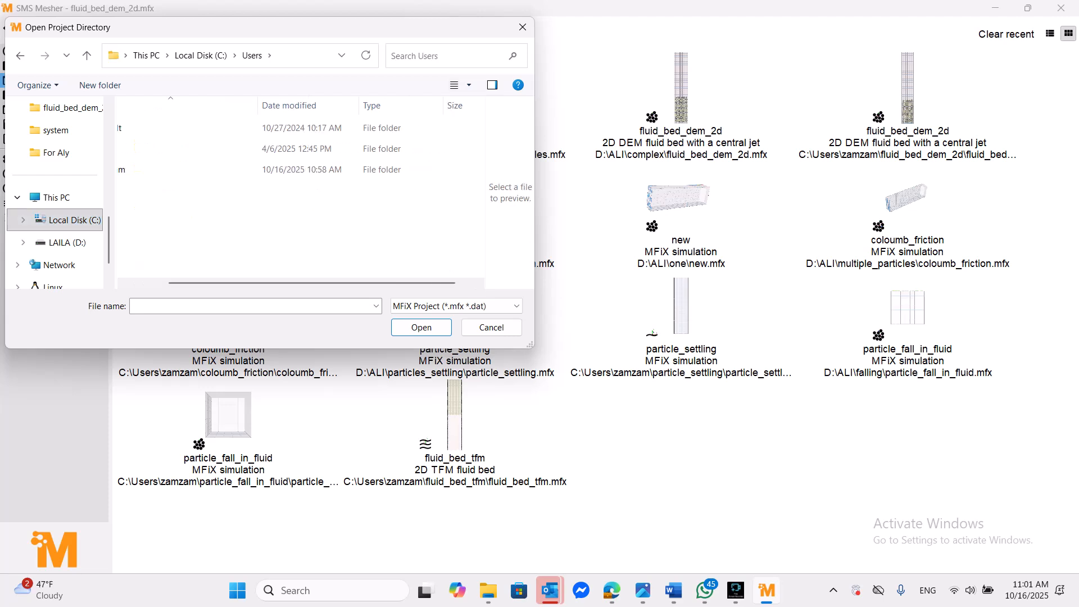
double_click(144, 169)
scroll(292, 191, down, 6)
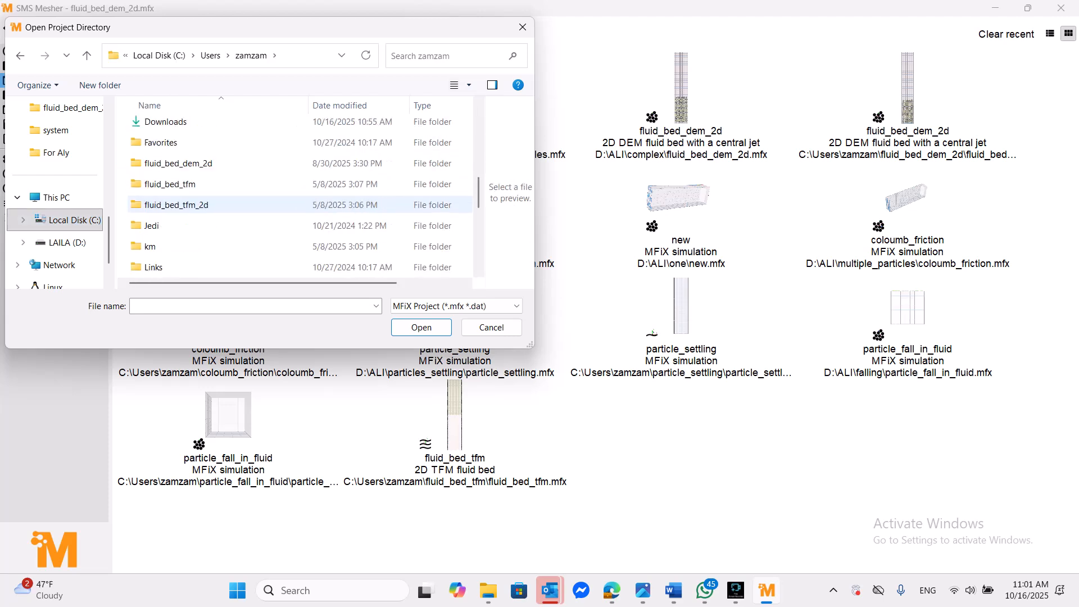
scroll(292, 191, down, 3)
double_click(163, 206)
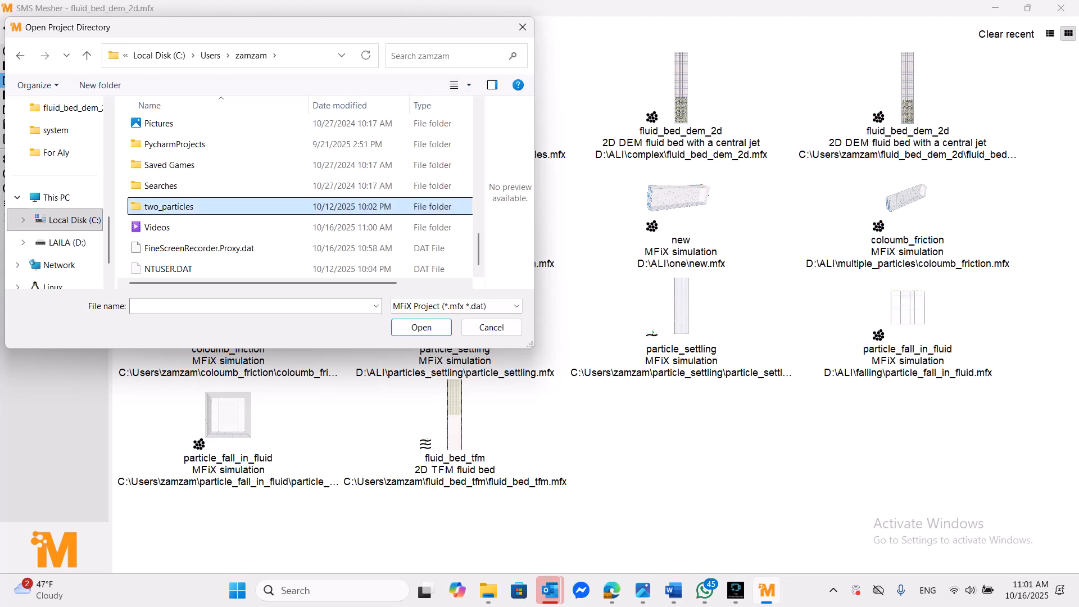
click(176, 169)
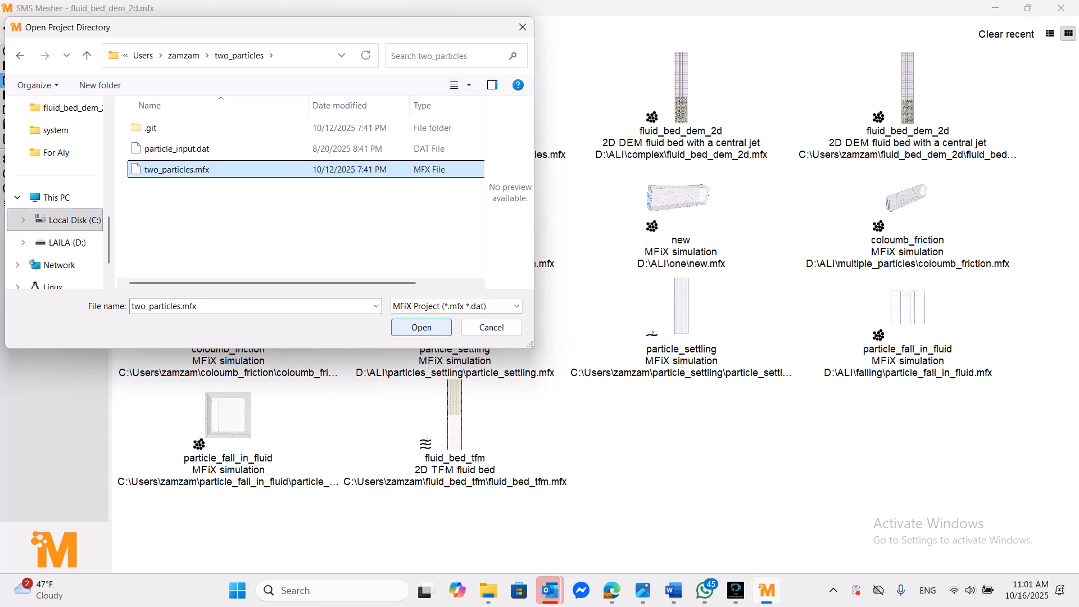
click(421, 327)
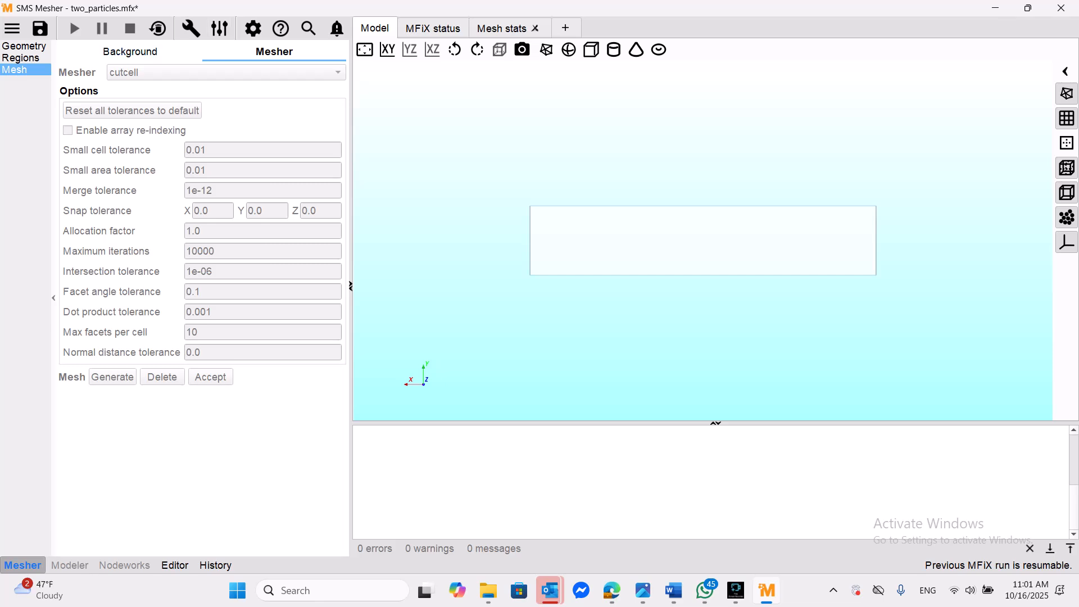
- Show the background mesh settings and reset the project's previous simulation run
click(129, 51)
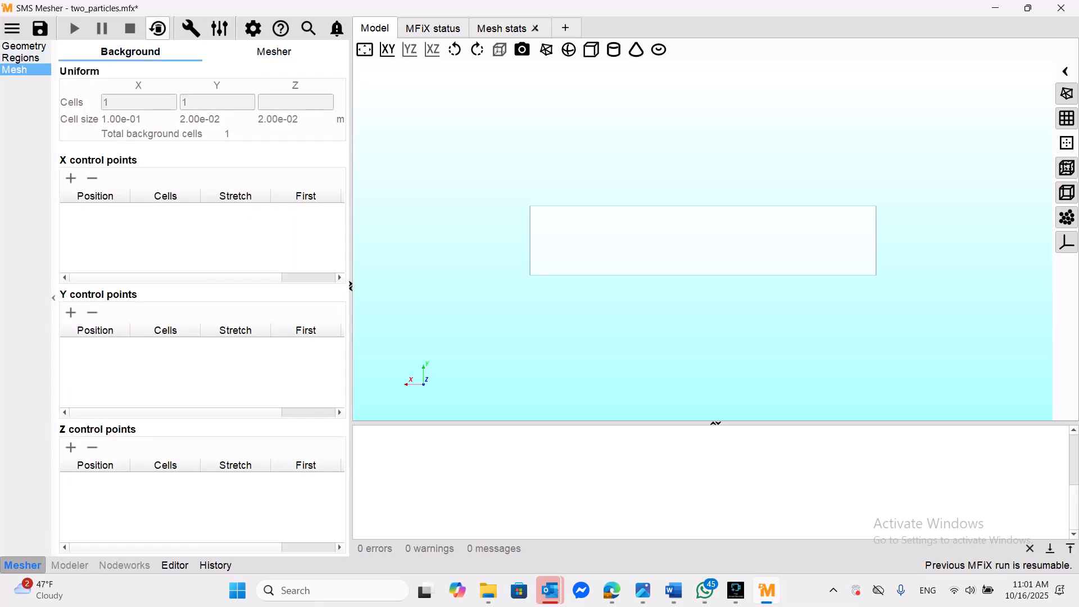
click(158, 29)
click(628, 480)
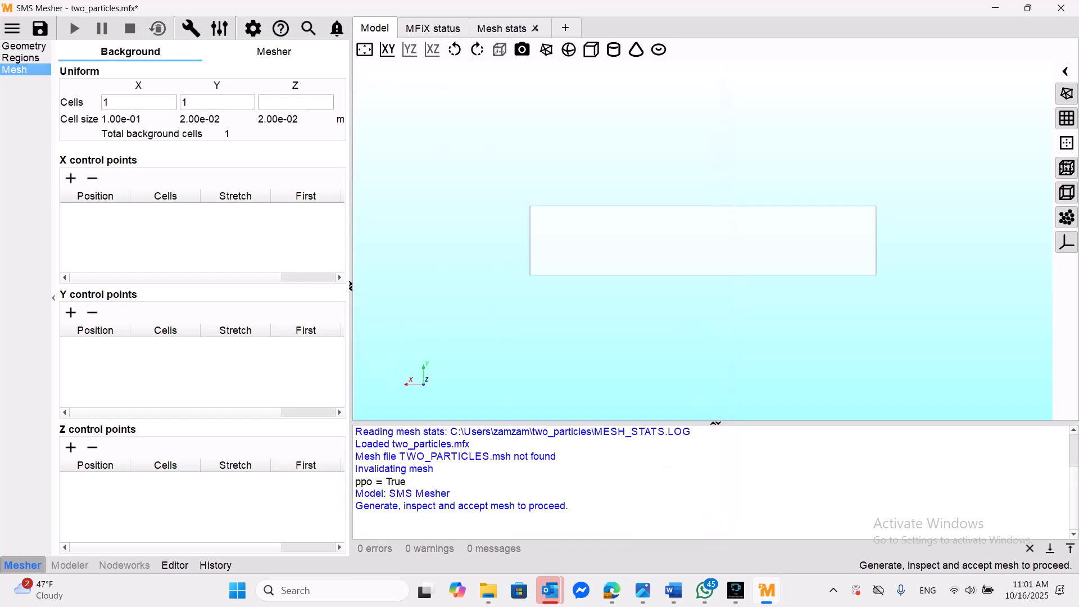
- Accept the mesh in the mesher settings and generate it with the cutcell mesher
click(274, 52)
click(211, 377)
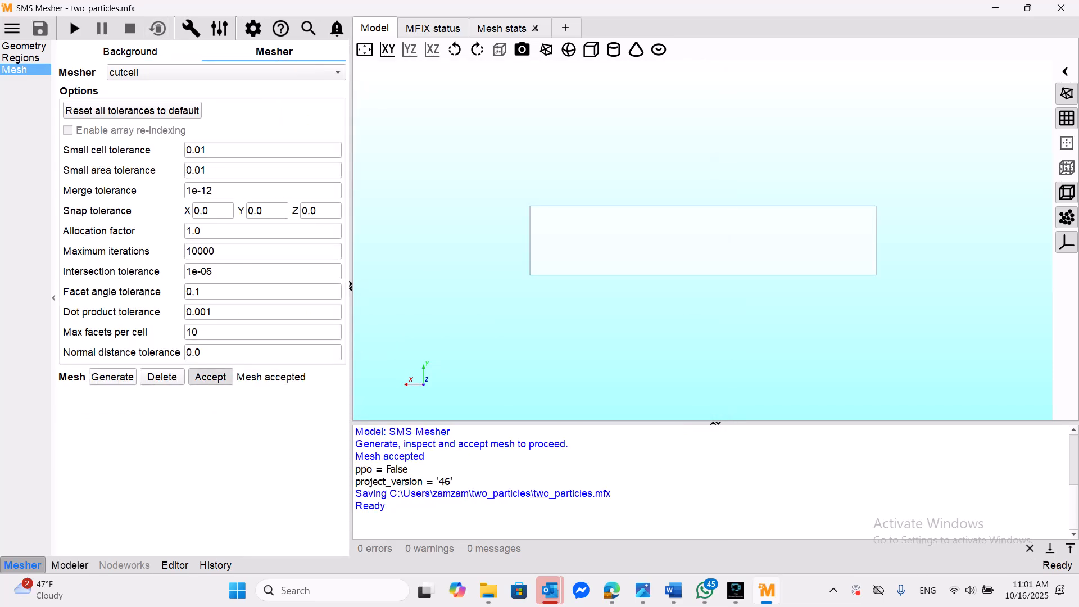
click(112, 377)
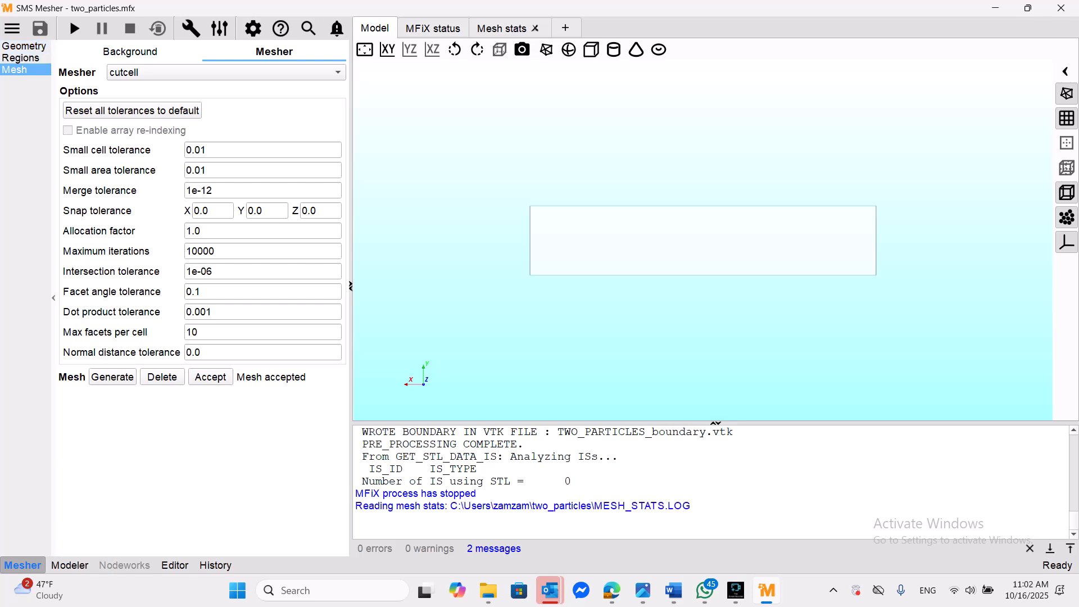
- Go to the modeler's basic output settings and switch writing of VTK output files off and back on
click(70, 565)
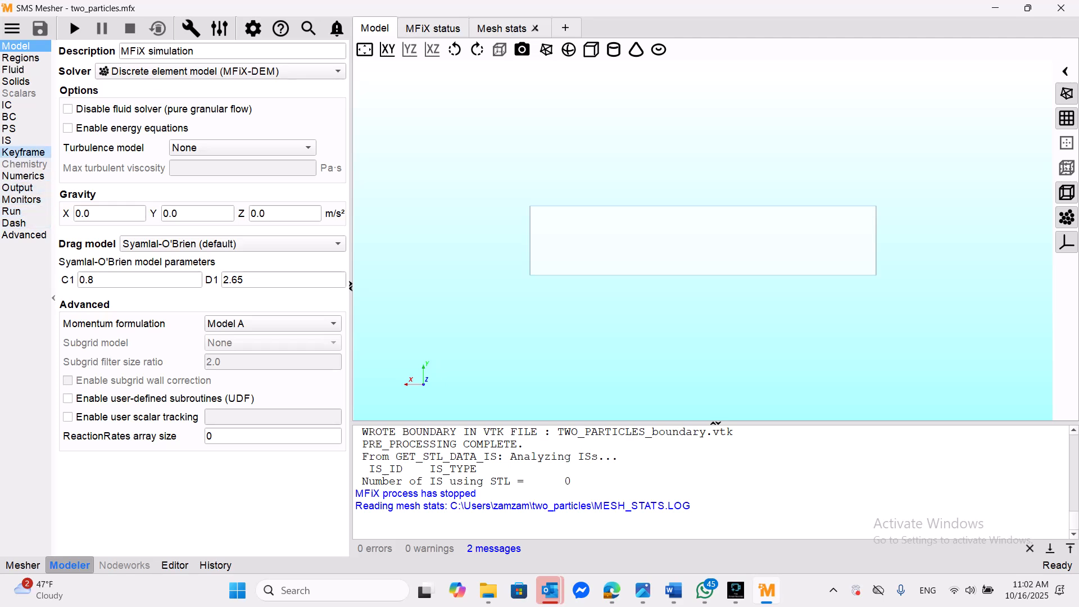
click(17, 188)
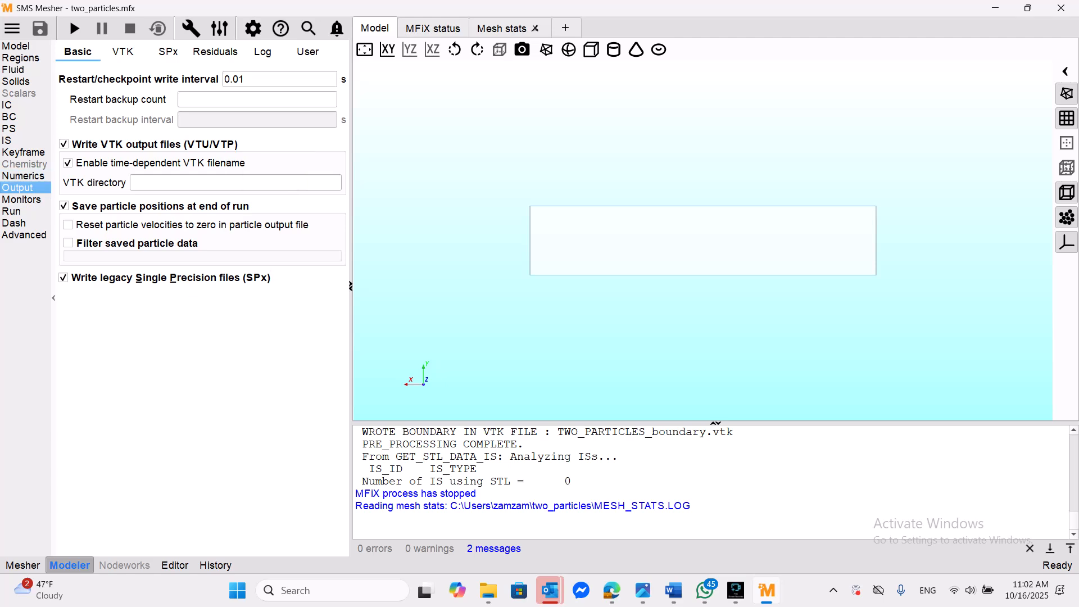
click(64, 144)
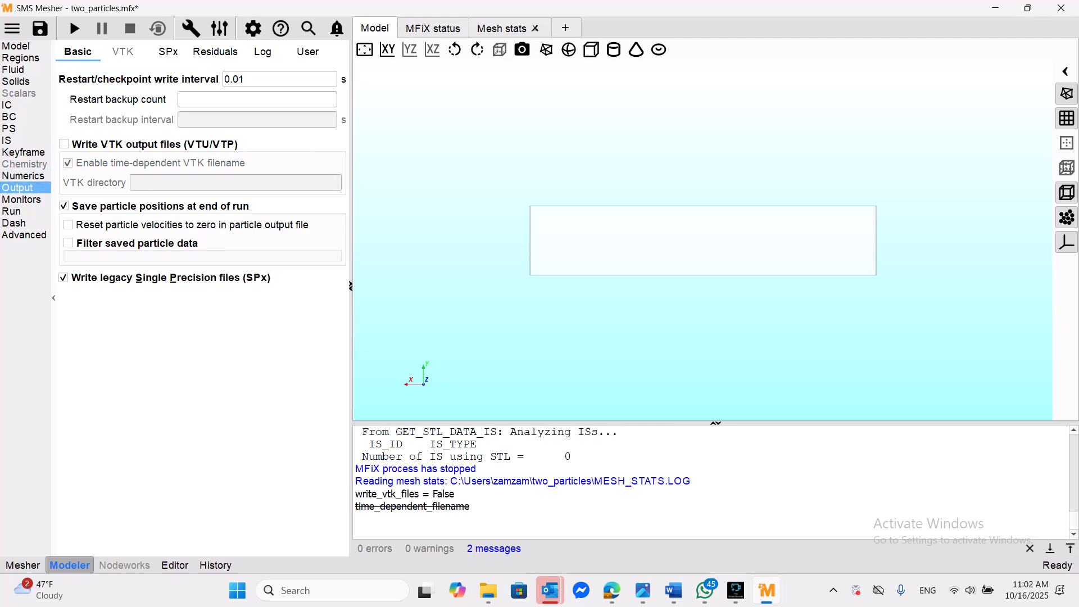
click(63, 144)
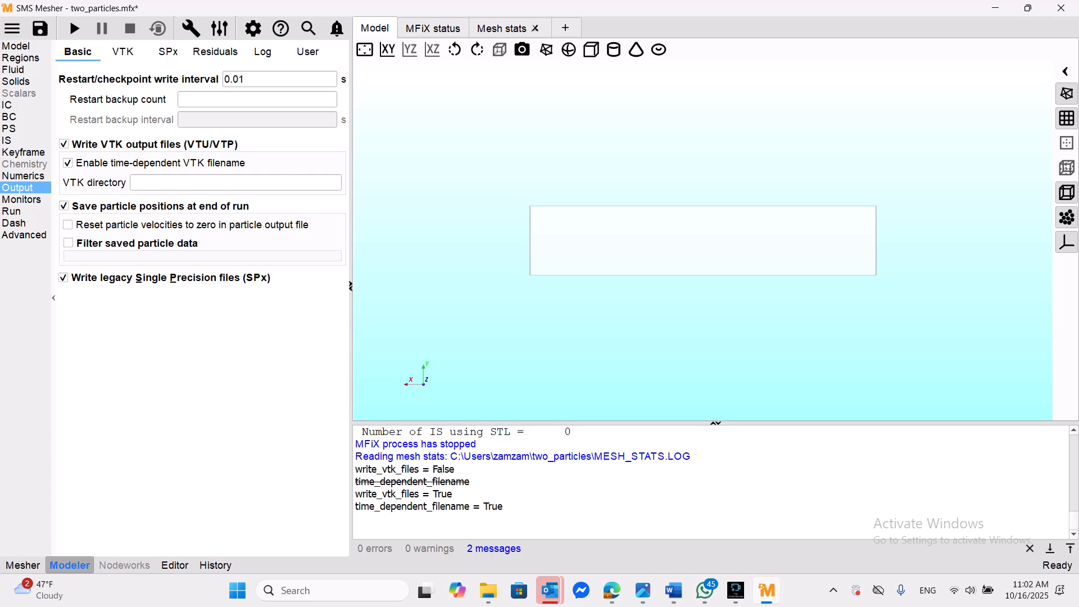
- Add a Particle data VTK output for the Background region and delete it again
click(122, 51)
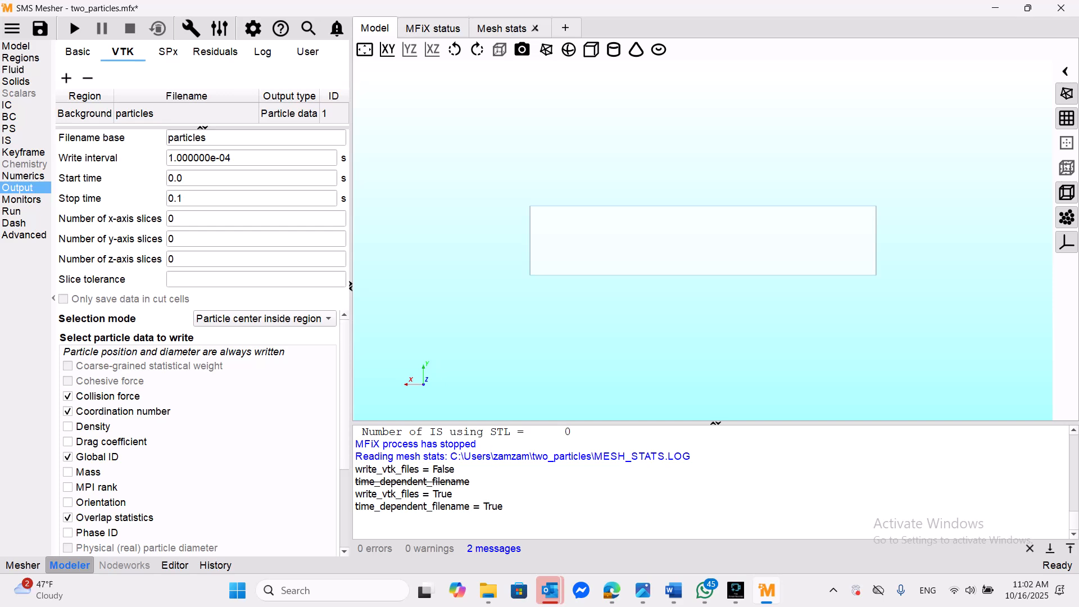
click(186, 114)
click(66, 78)
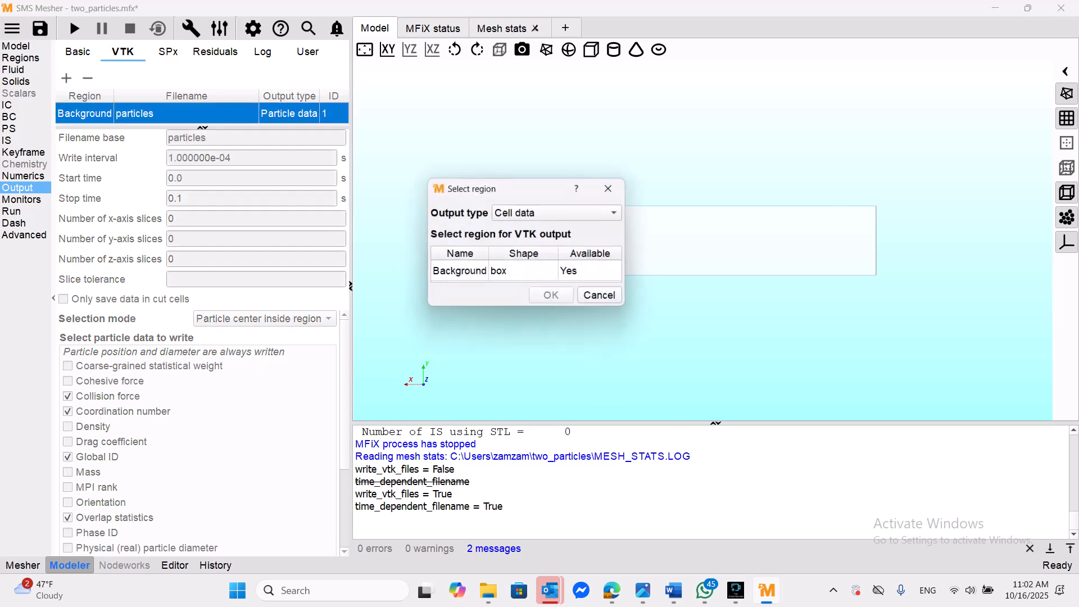
click(558, 212)
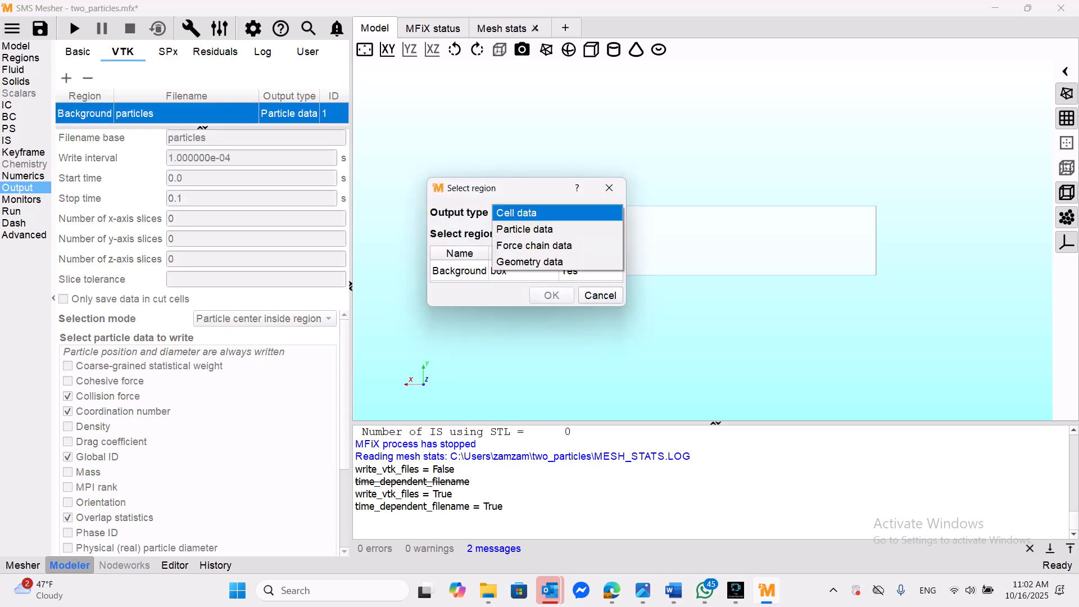
click(557, 213)
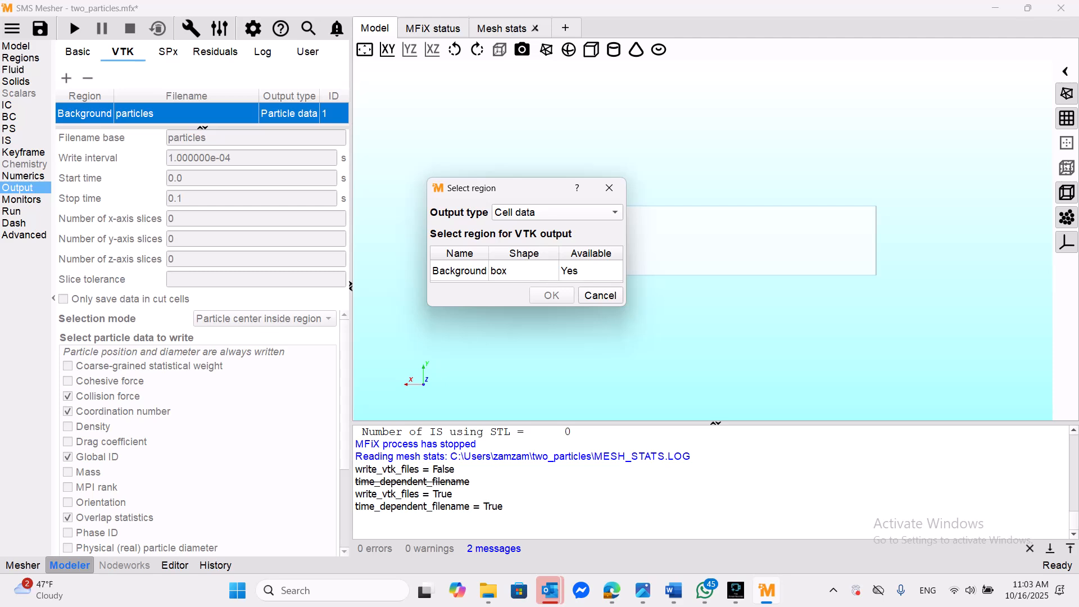
click(557, 213)
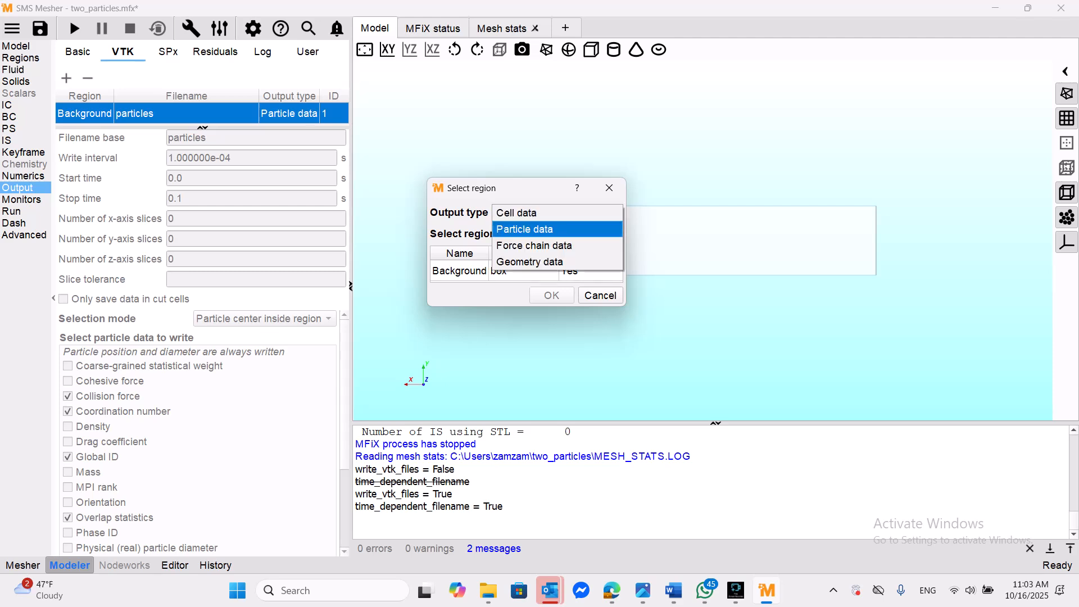
click(540, 229)
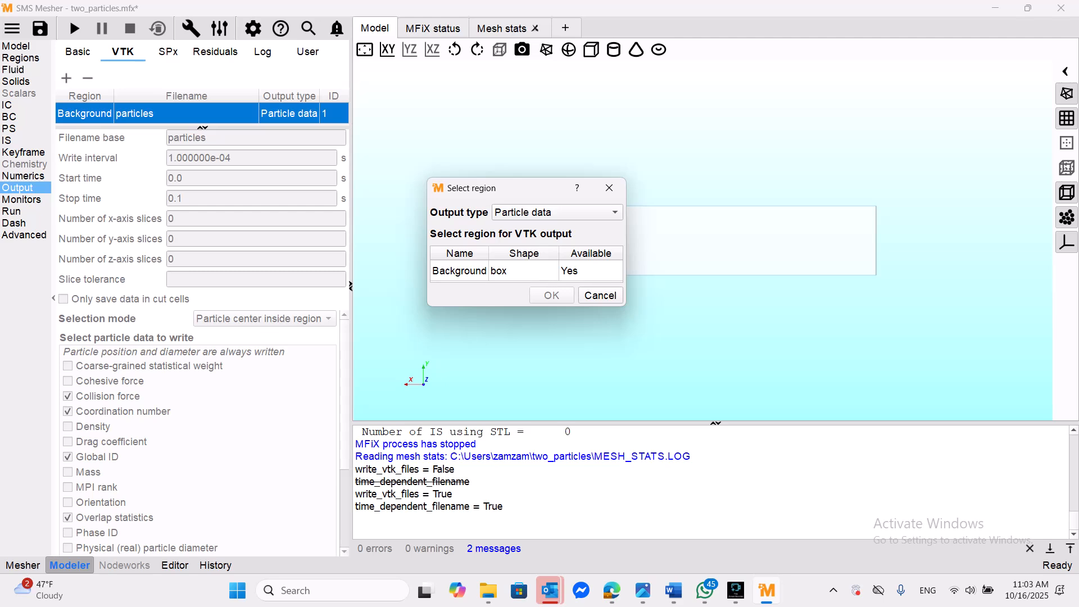
click(459, 271)
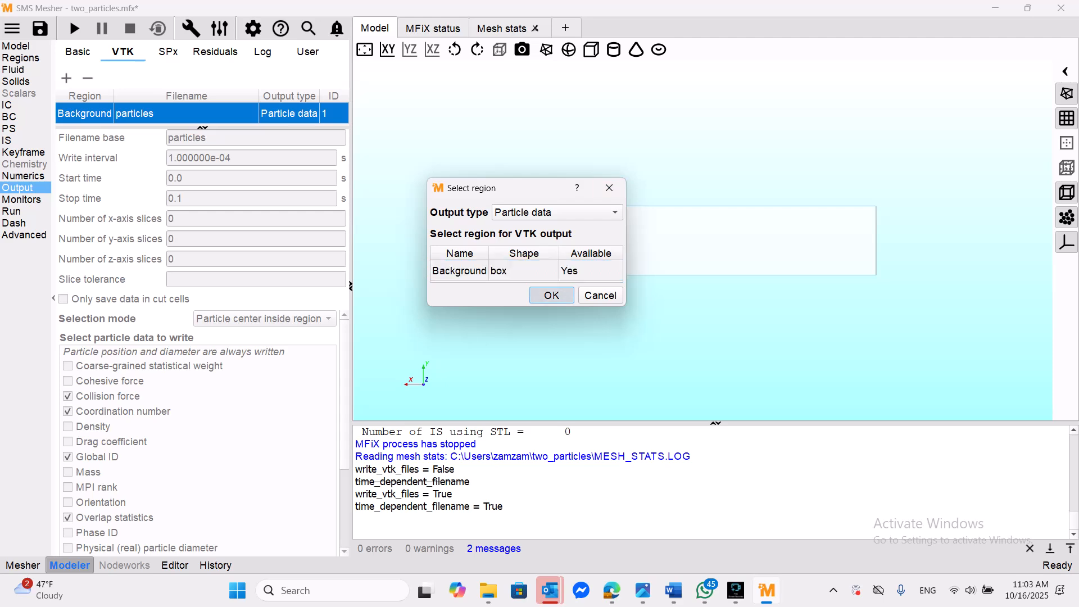
click(551, 295)
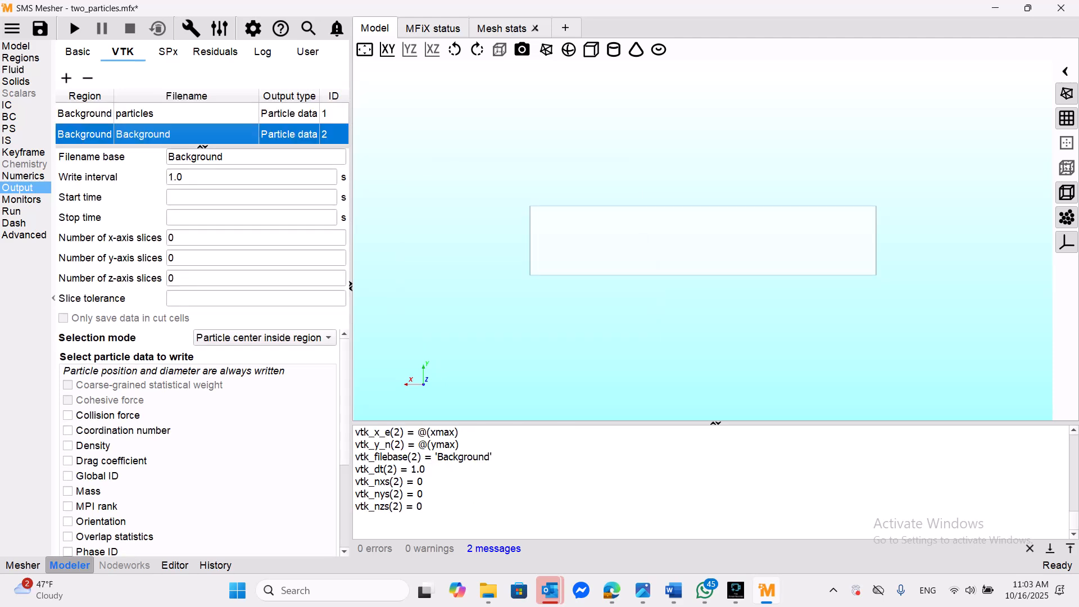
click(87, 78)
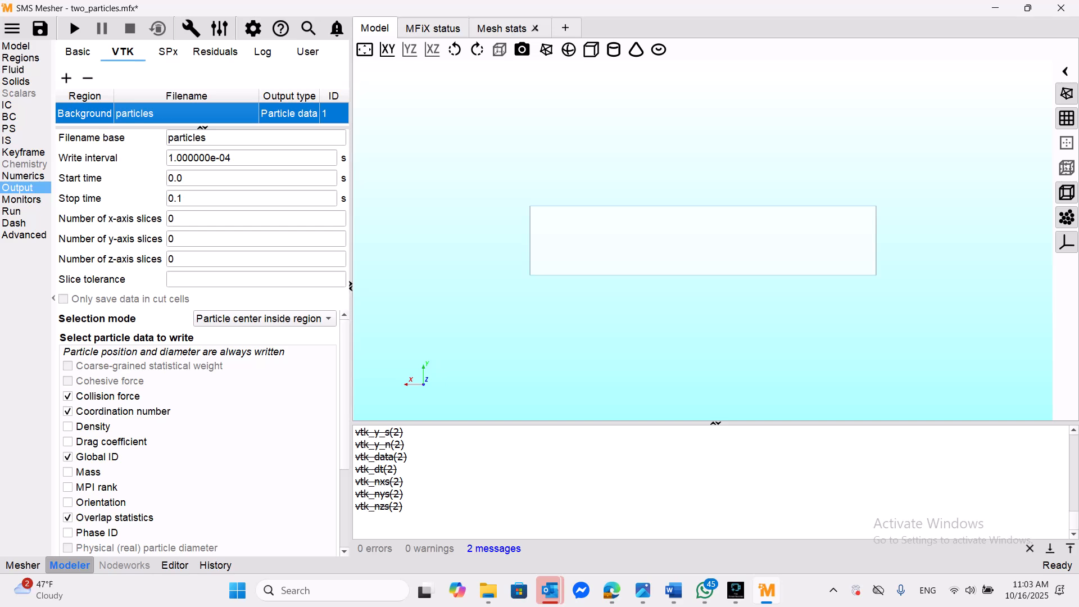
- Examine the particles VTK output's write interval and stop time, the run's stop time, and the particle data selected for writing
drag(234, 158, 225, 158)
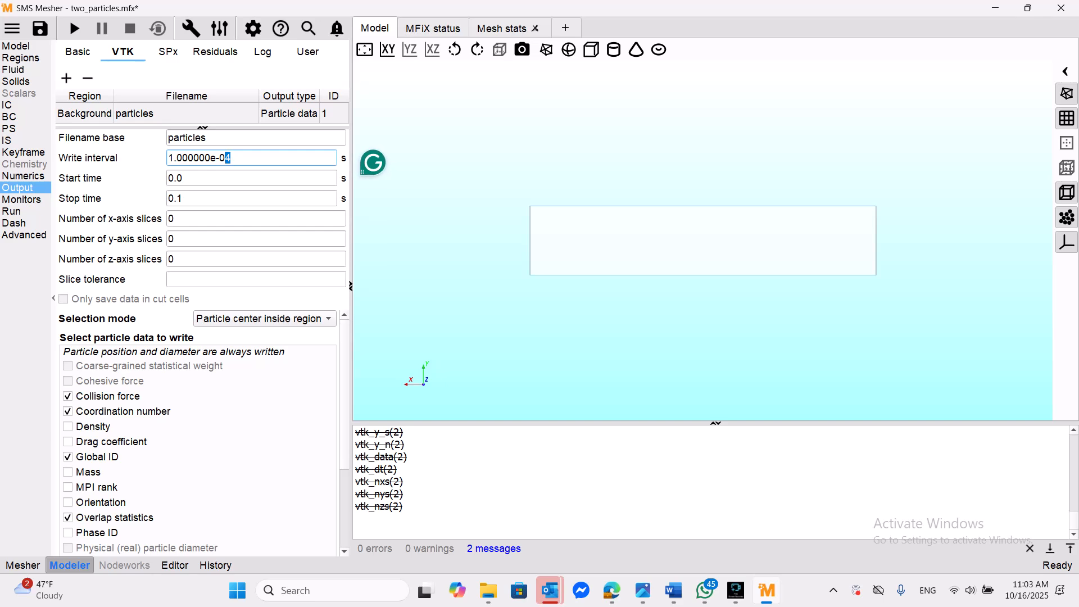
click(232, 158)
click(190, 199)
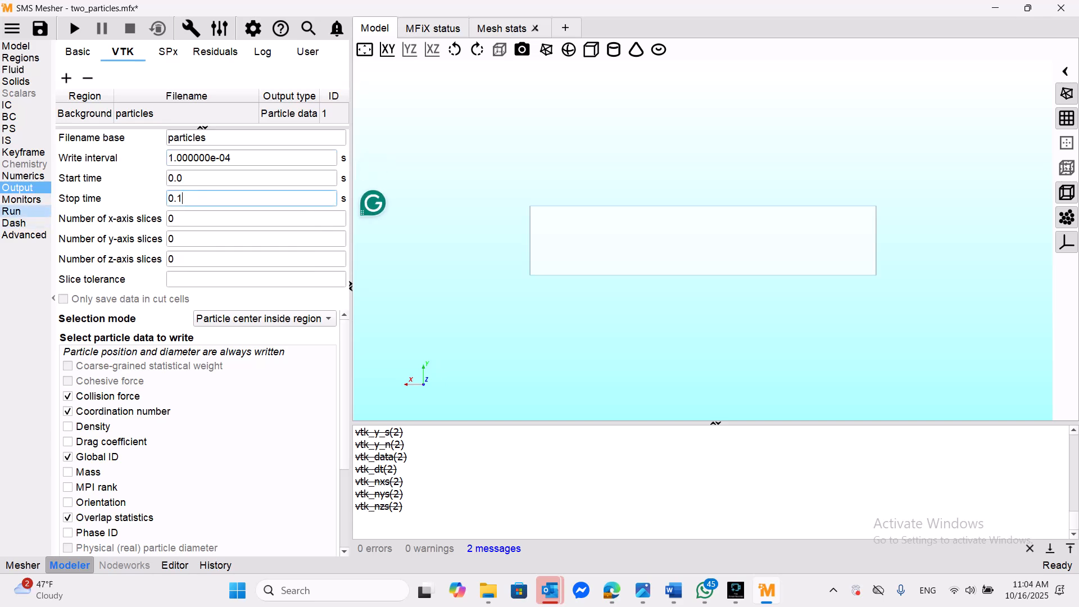
click(12, 212)
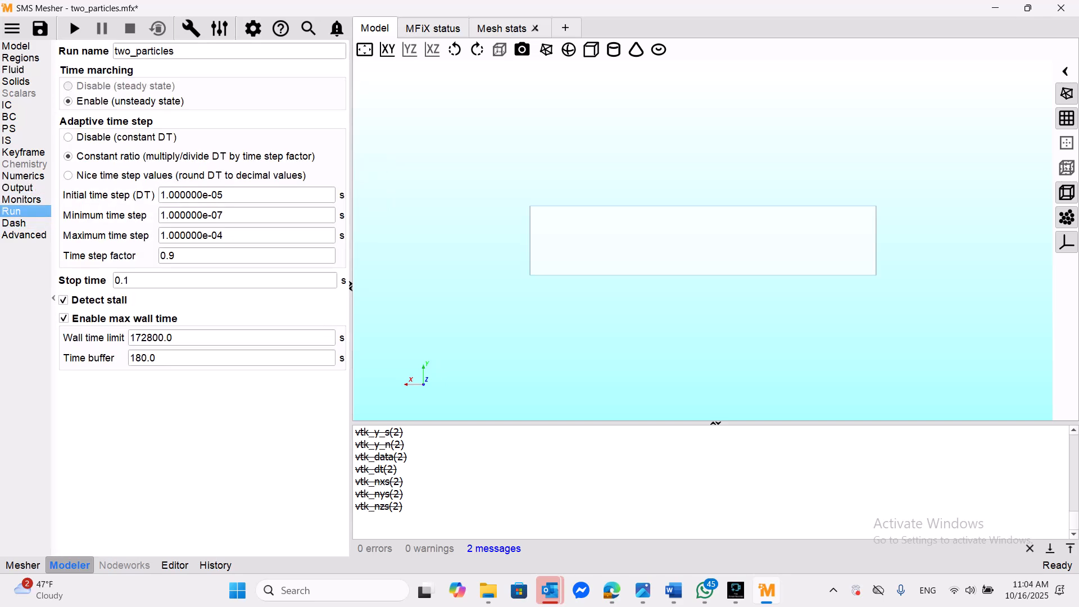
drag(131, 280, 113, 280)
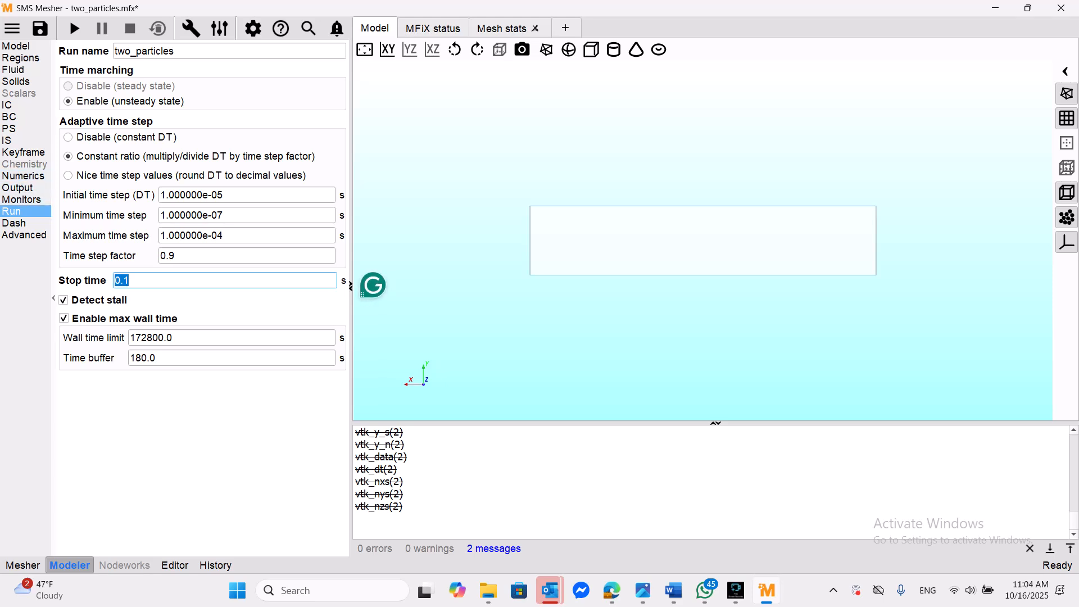
click(23, 117)
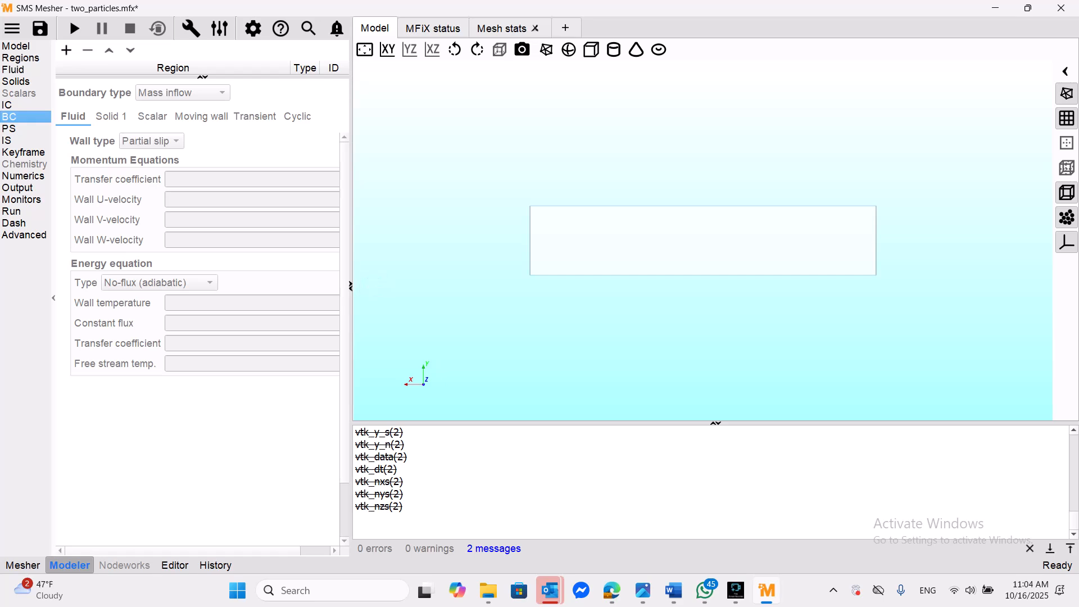
click(18, 187)
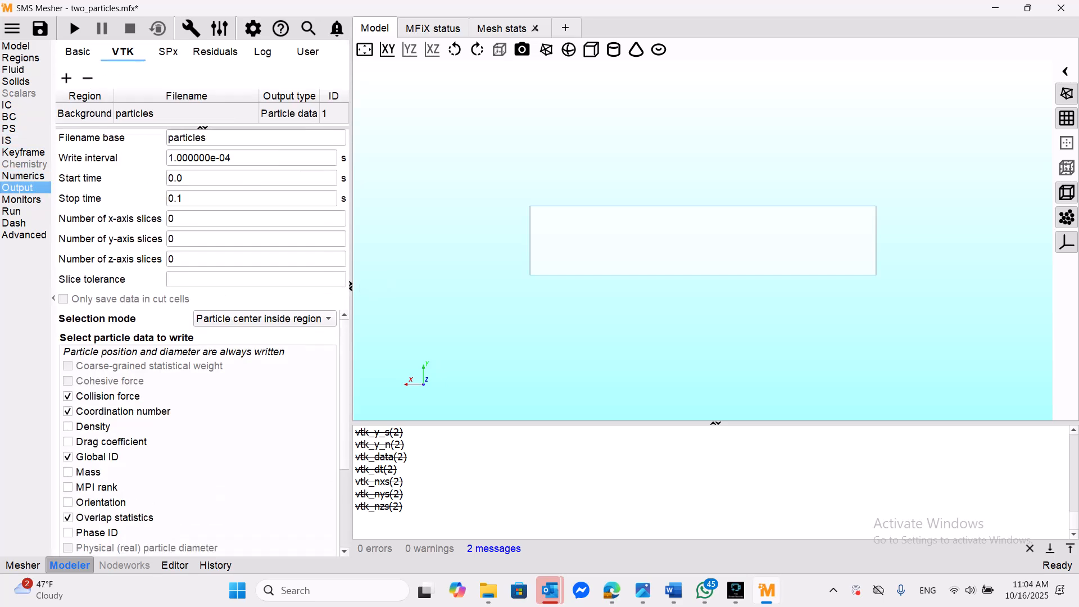
scroll(197, 432, down, 3)
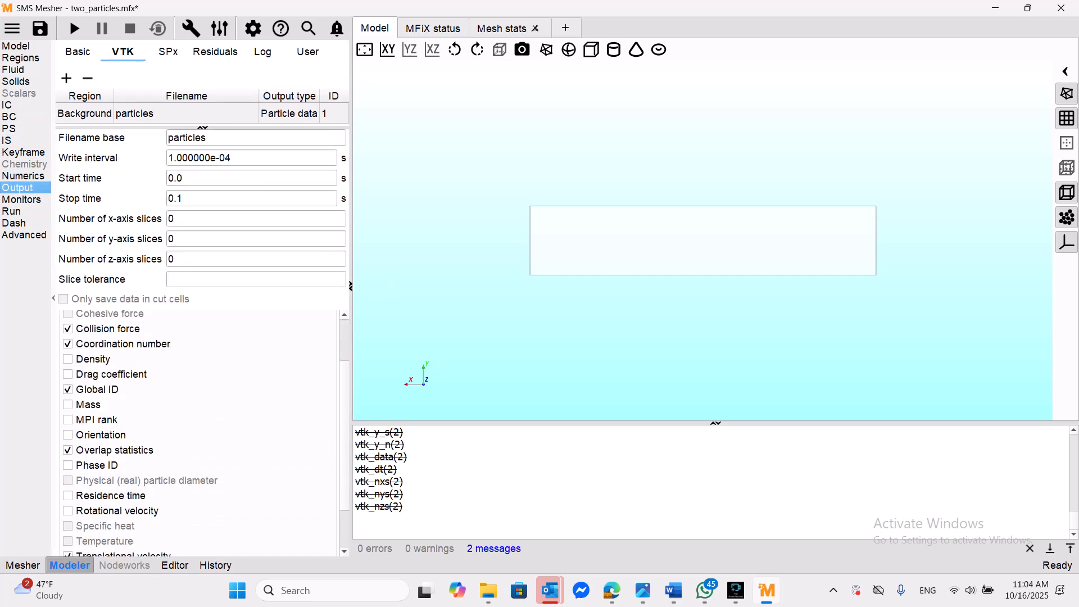
- Review the particle data and phase filter options of the particles VTK output, and check the run's time step and stop time settings
scroll(197, 433, up, 3)
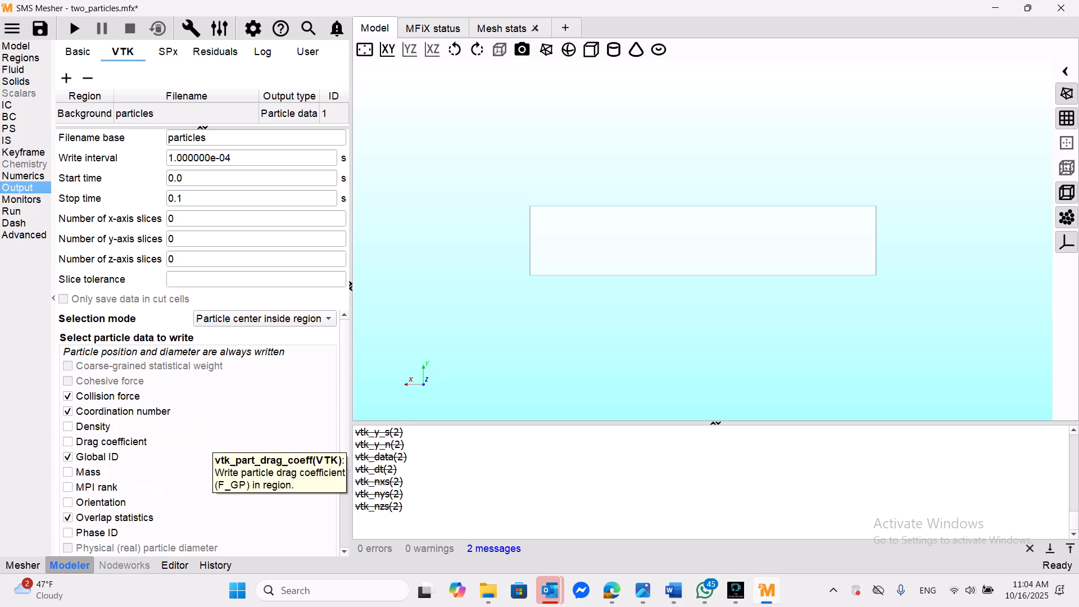
scroll(213, 443, down, 1)
scroll(196, 427, down, 2)
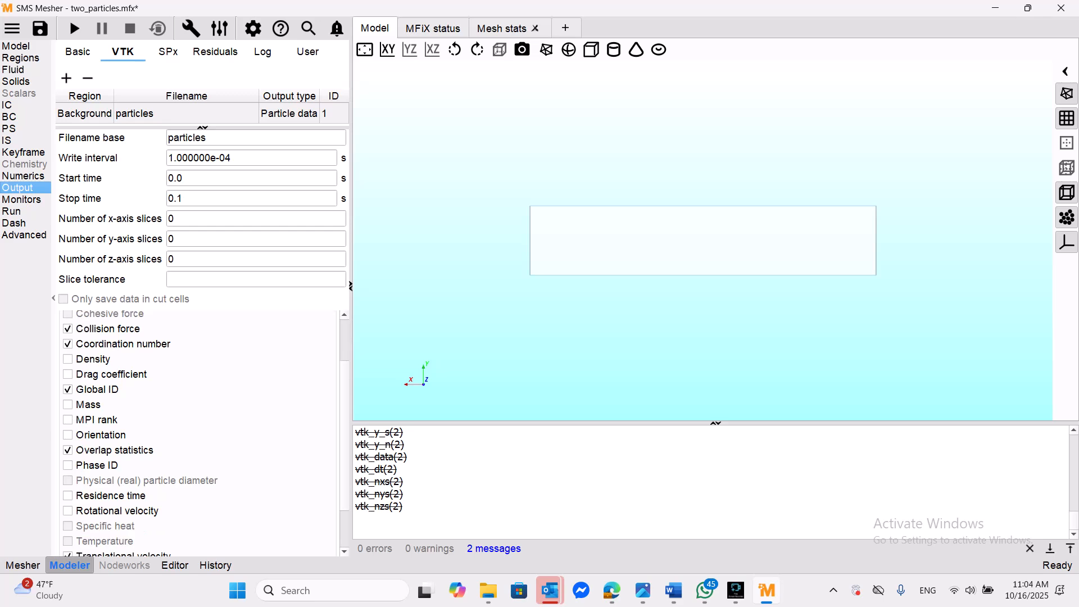
scroll(196, 427, down, 1)
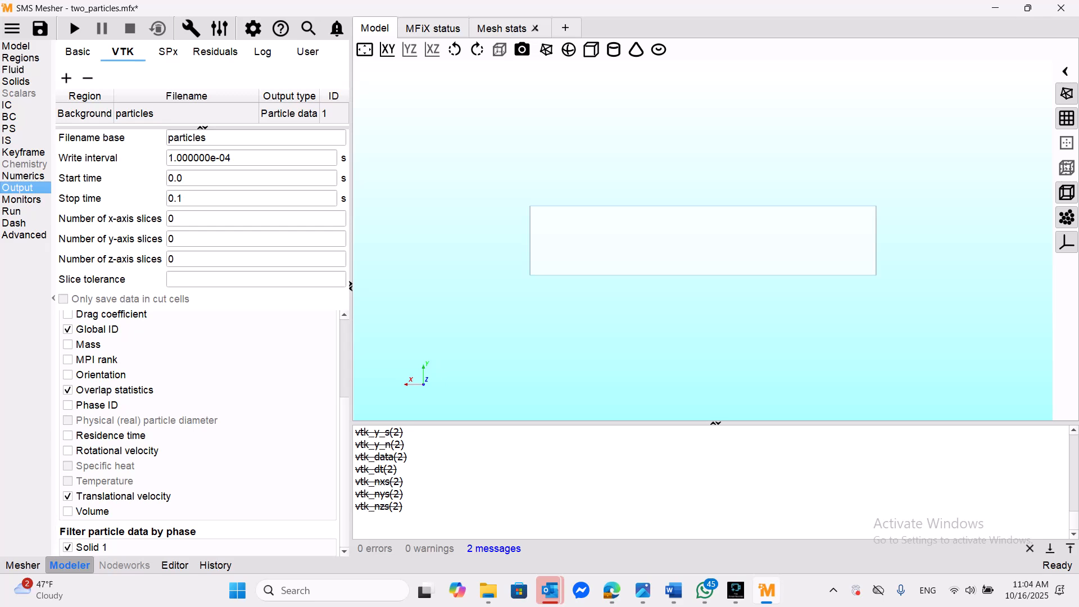
scroll(197, 432, up, 3)
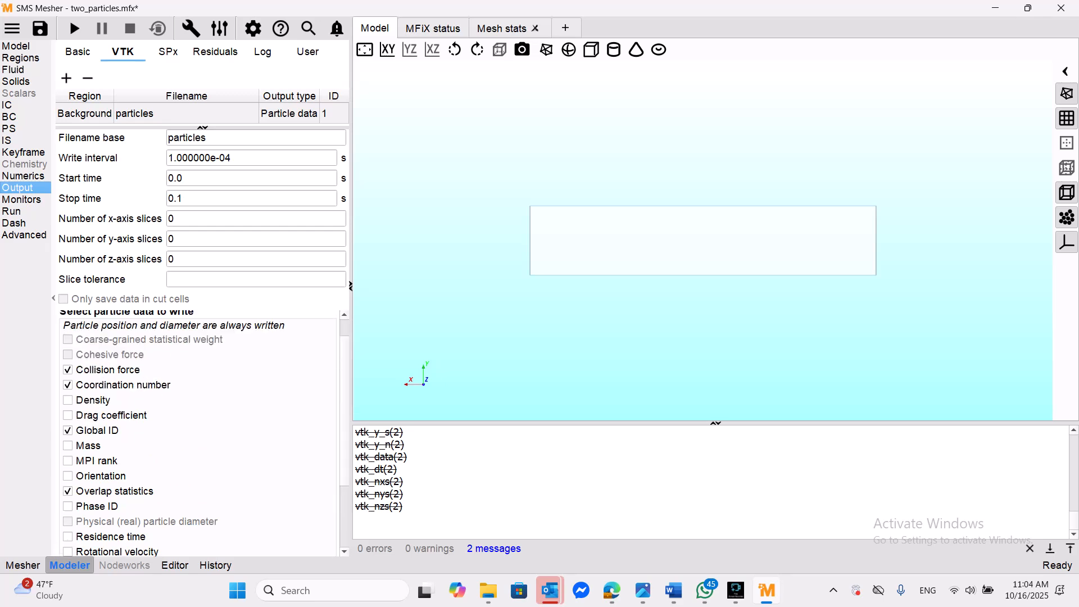
scroll(196, 433, down, 3)
scroll(196, 432, up, 3)
click(12, 211)
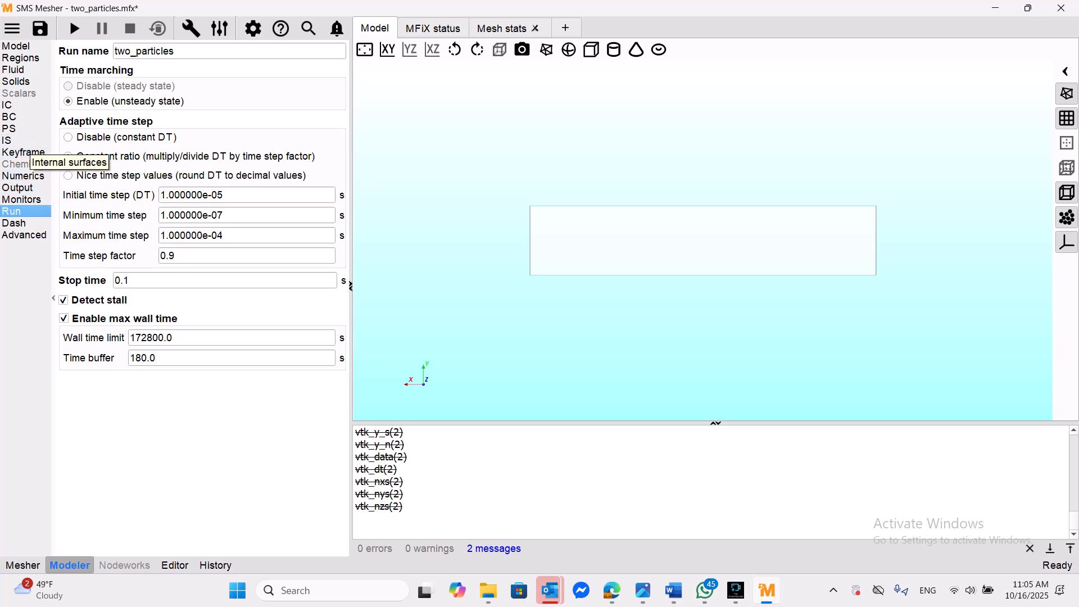
- Add a Cell data VTK output for the Background region, look through its fluid variables, and delete that output again
click(19, 187)
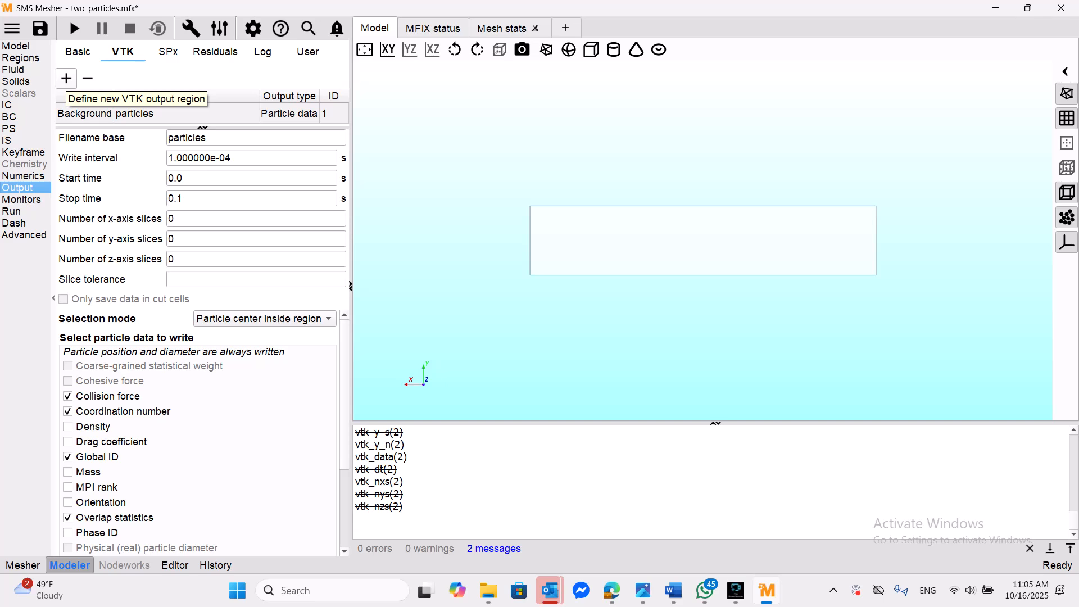
click(66, 79)
click(567, 255)
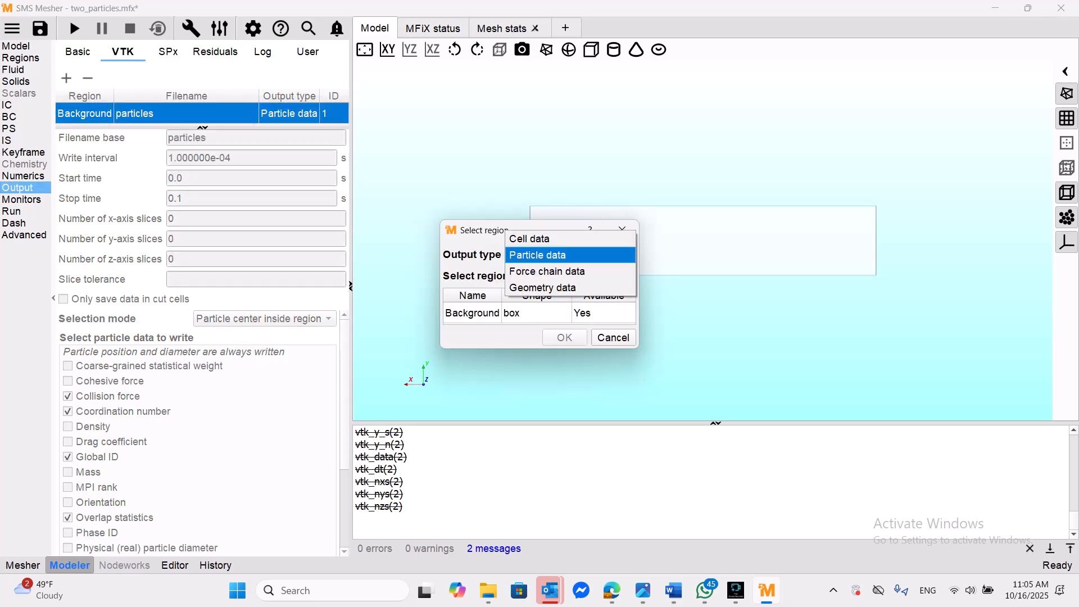
click(529, 238)
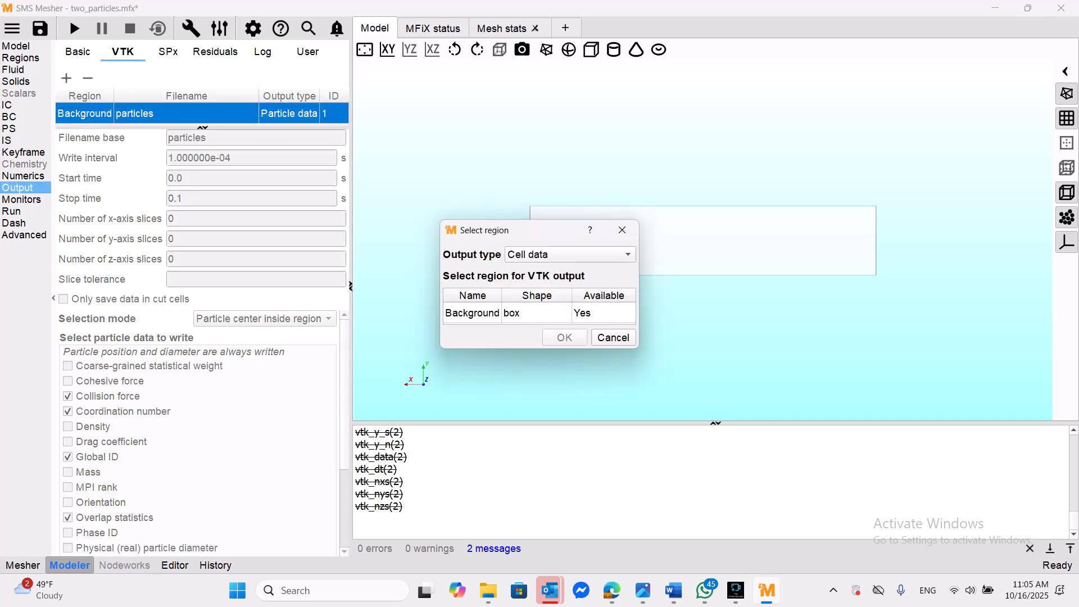
click(472, 313)
click(564, 337)
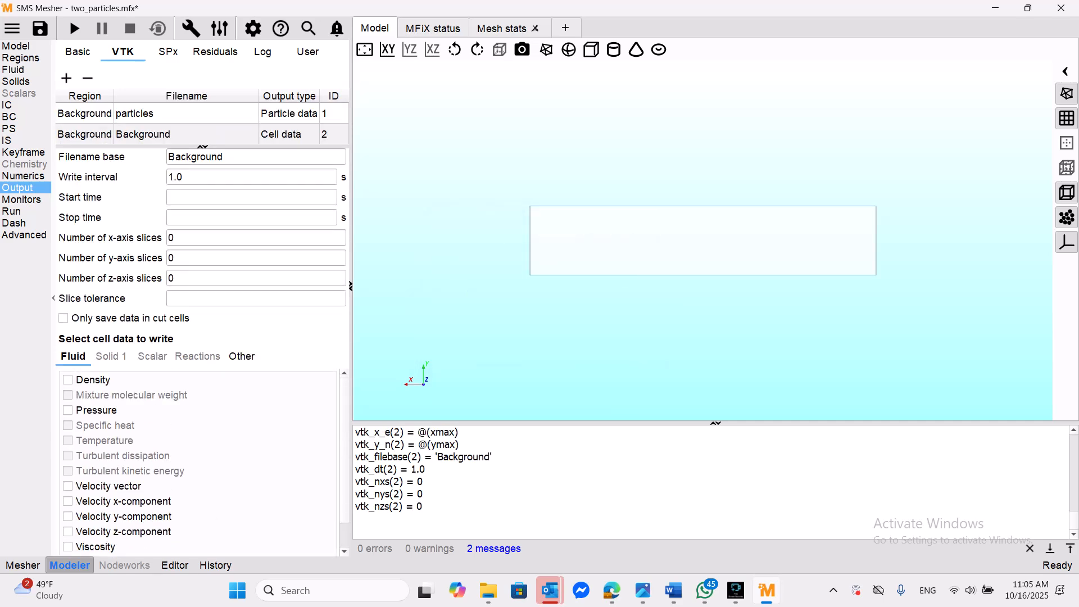
scroll(197, 461, down, 1)
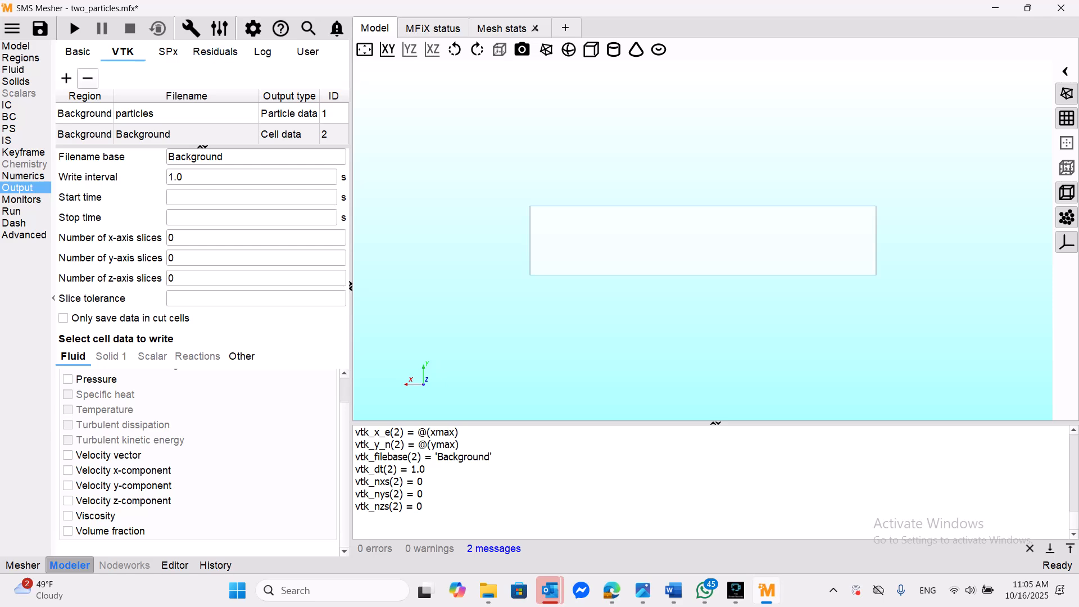
click(87, 78)
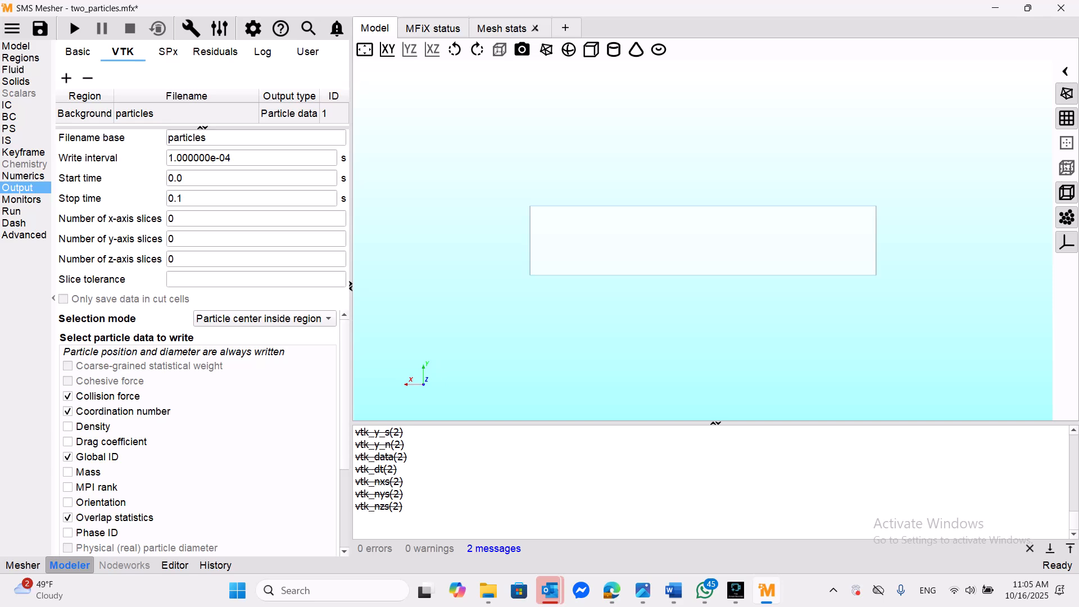
- Try to run the simulation from the run settings as a new MFiX run with the default mfixsolver.bat solver
click(14, 223)
click(11, 211)
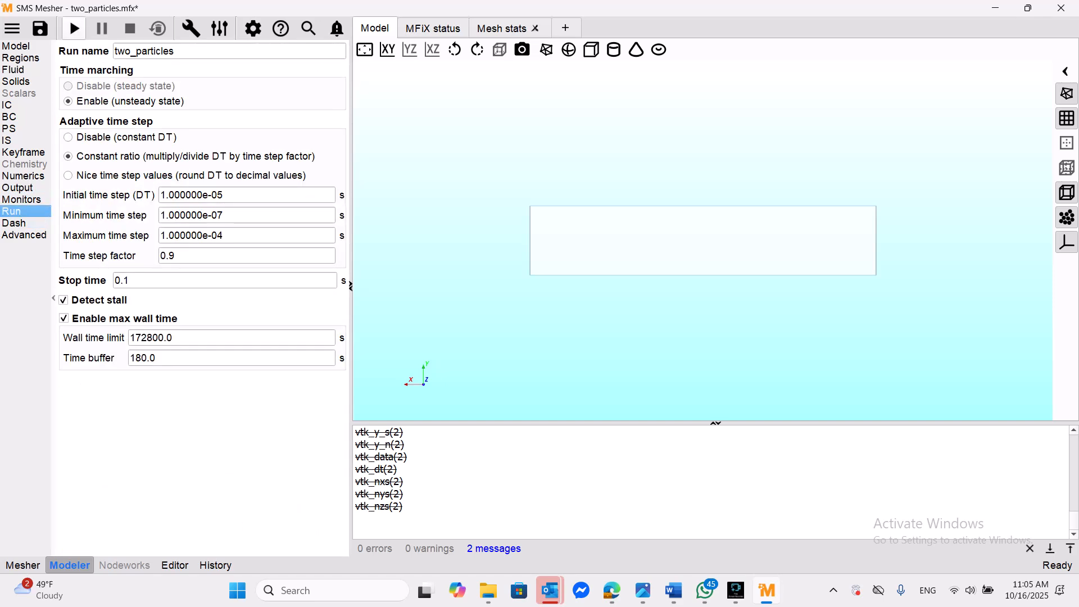
click(71, 23)
key(Return)
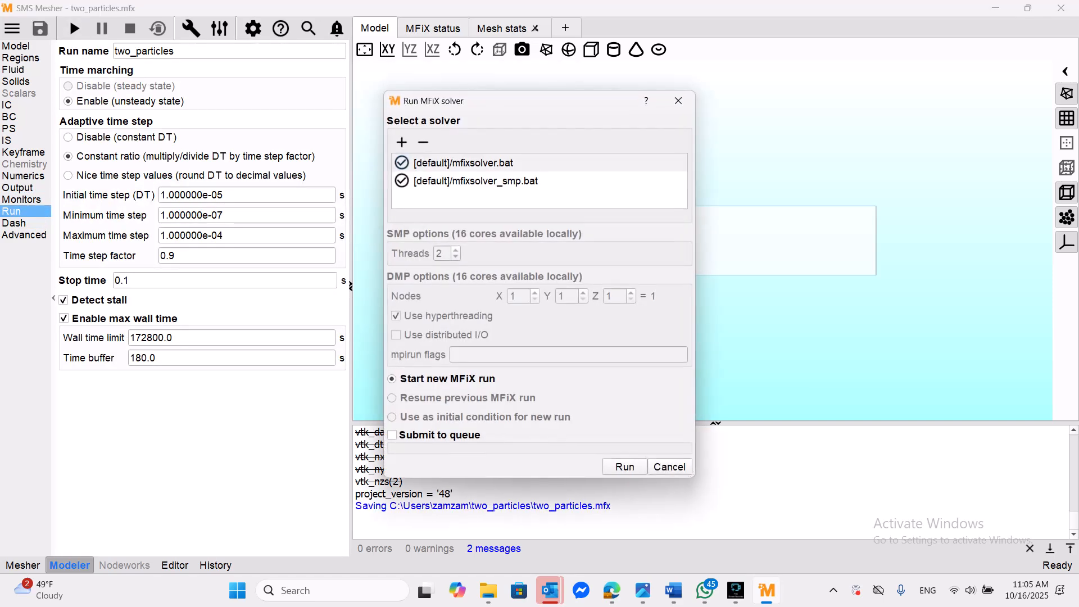
key(Return)
key(Return)
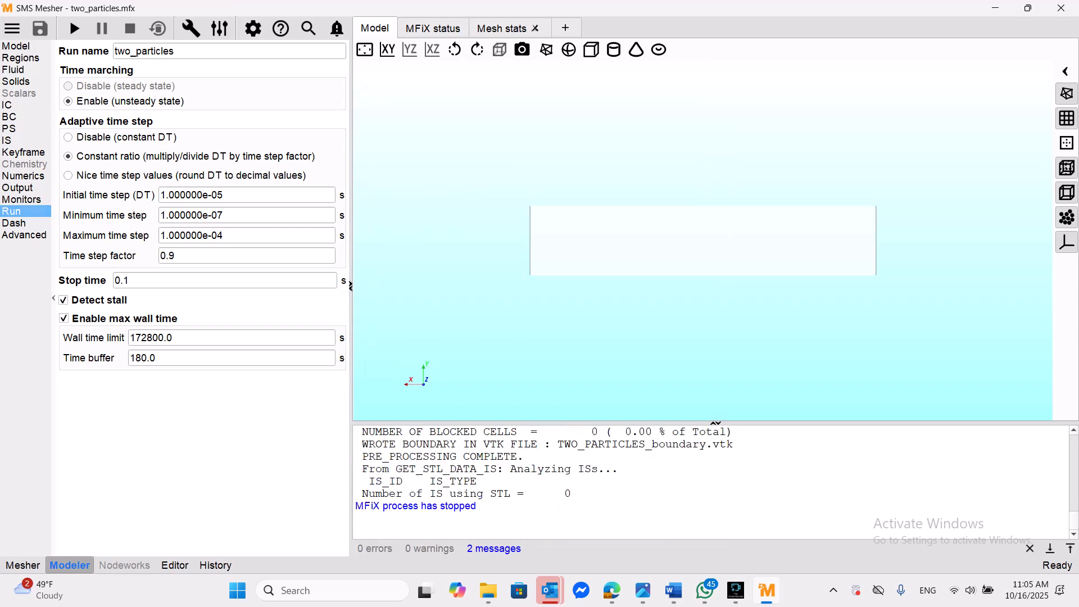
- Change the ppo keyword to False in the advanced settings so the solver does not exit after preprocessing
click(24, 235)
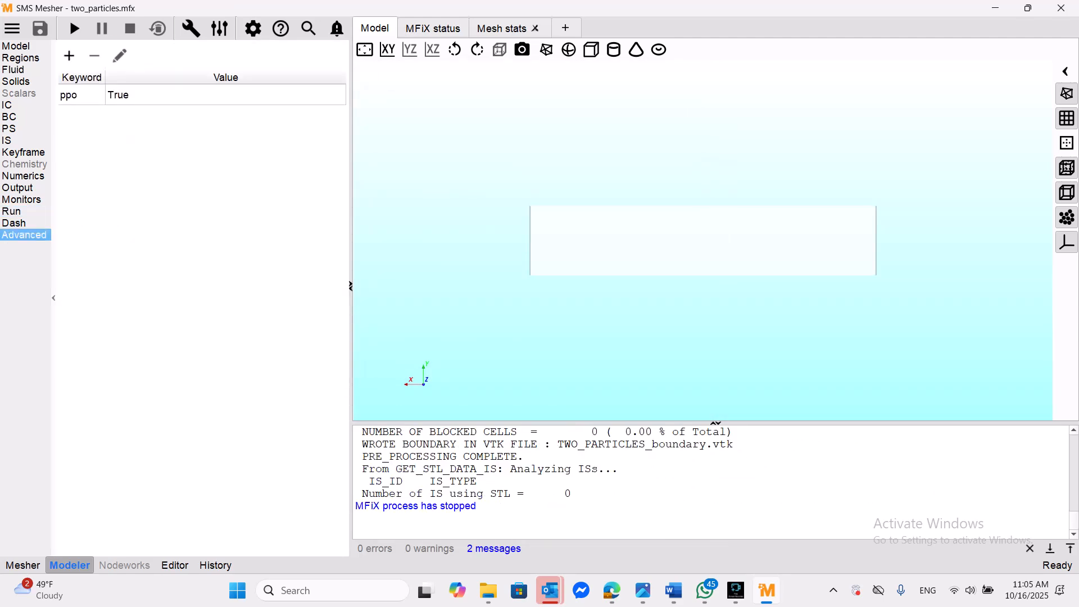
click(126, 95)
double_click(126, 95)
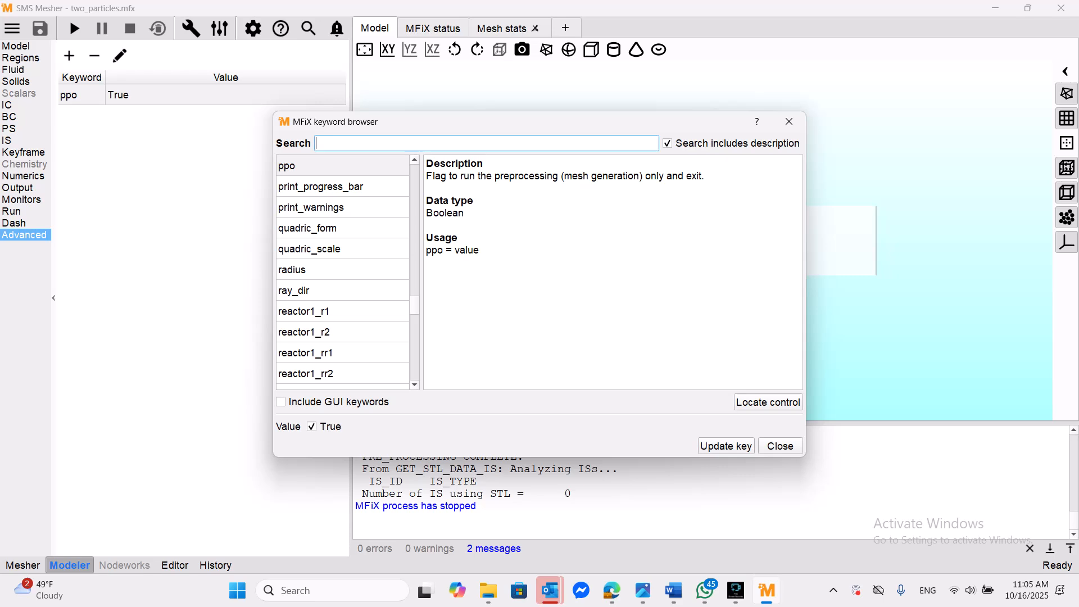
click(312, 426)
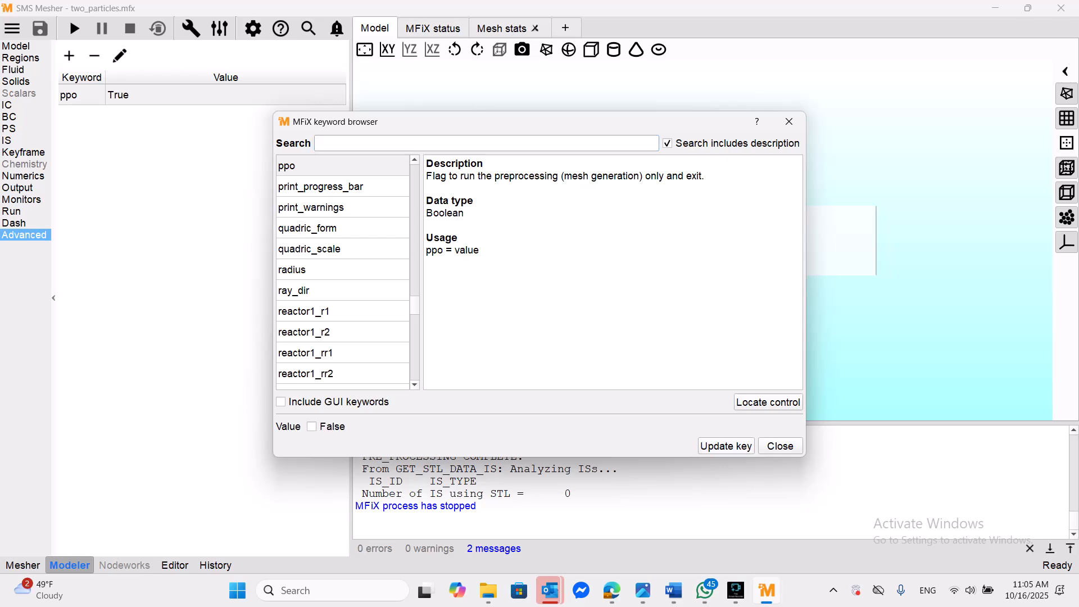
click(726, 445)
click(780, 445)
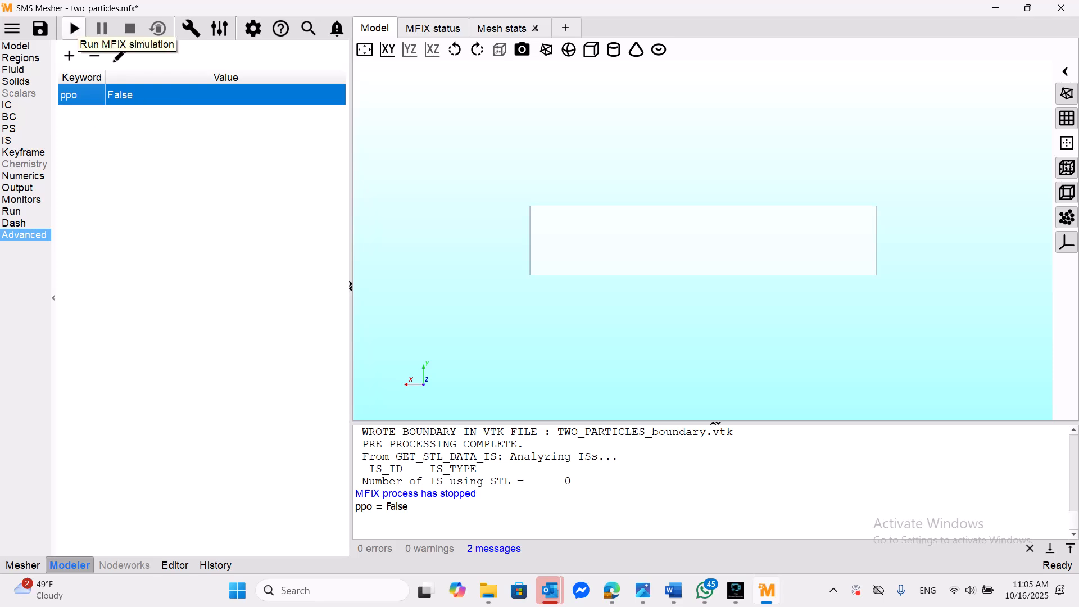
- Save the project and start a new MFiX run with the default mfixsolver.bat solver and preprocessing-only mode off
click(70, 18)
key(Return)
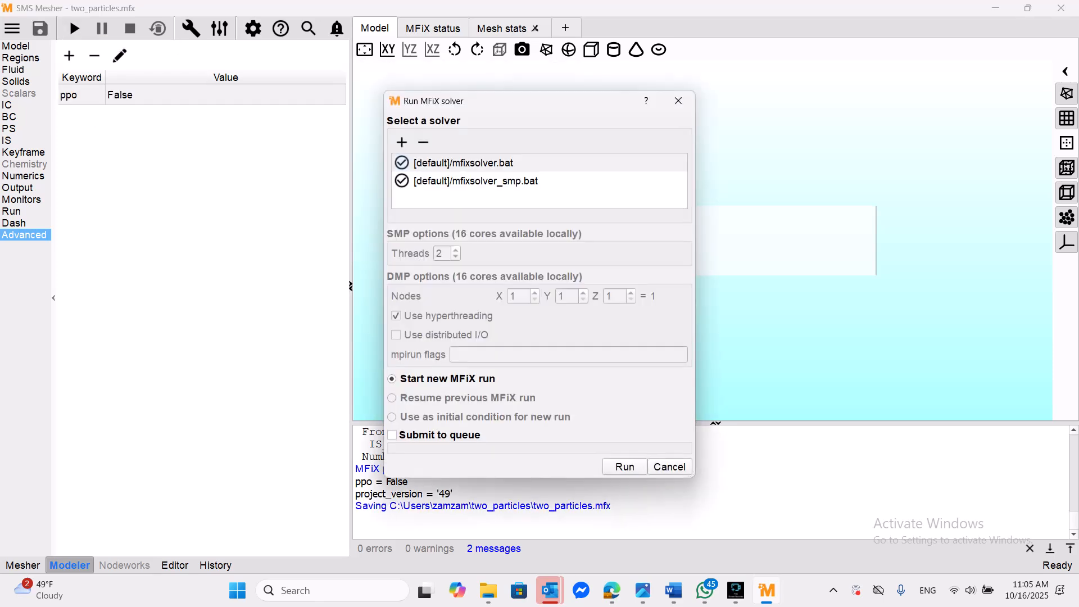
key(Return)
key(Return)
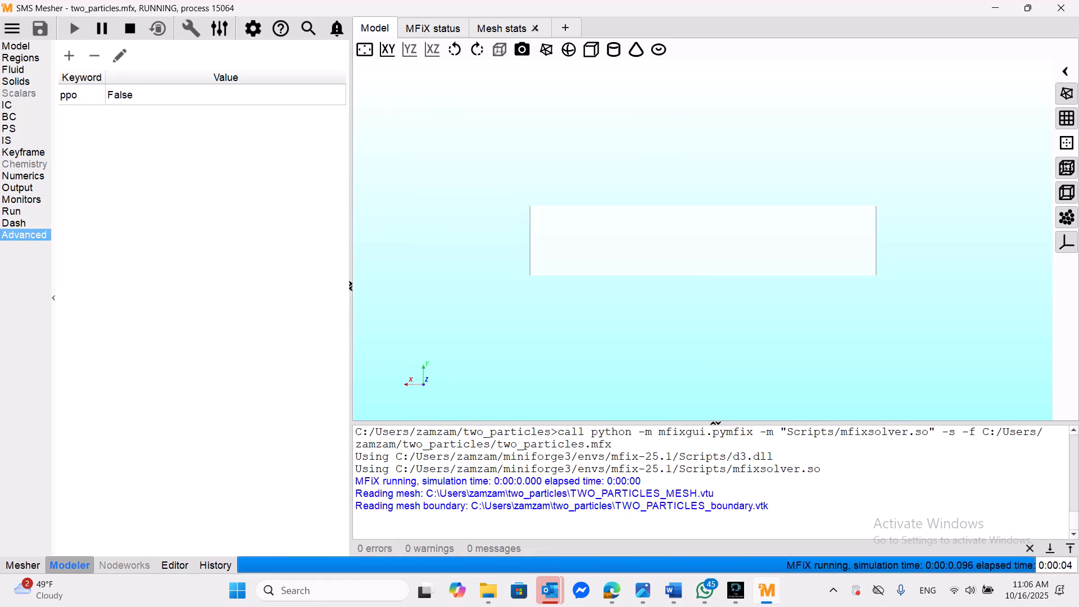
- Switch to File Explorer and browse from Local Disk (C:) through Users and the user's profile folder to the two_particles folder
click(488, 590)
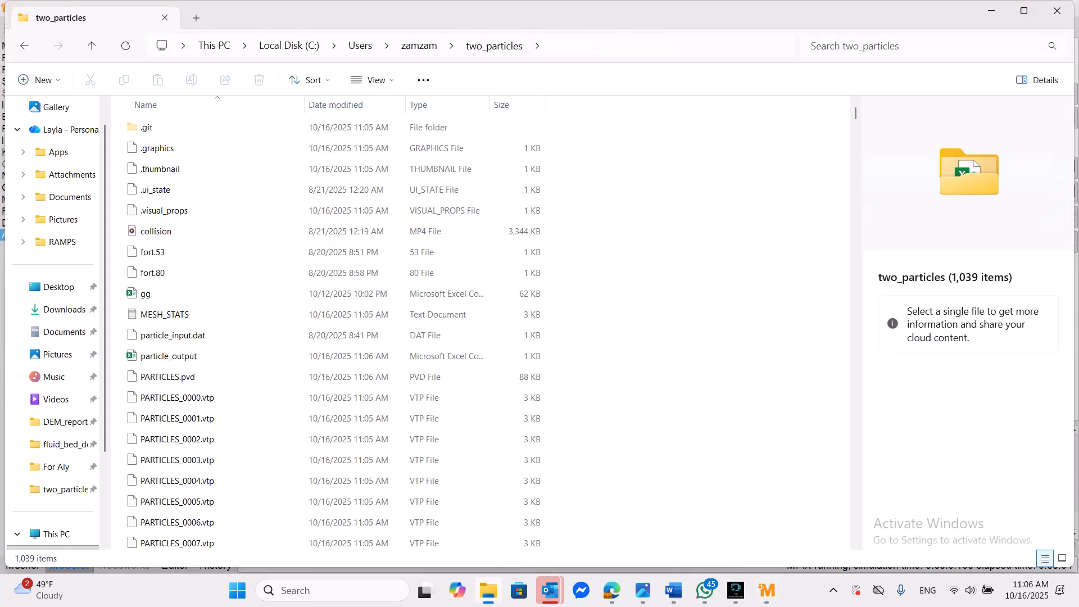
scroll(51, 439, down, 3)
click(67, 444)
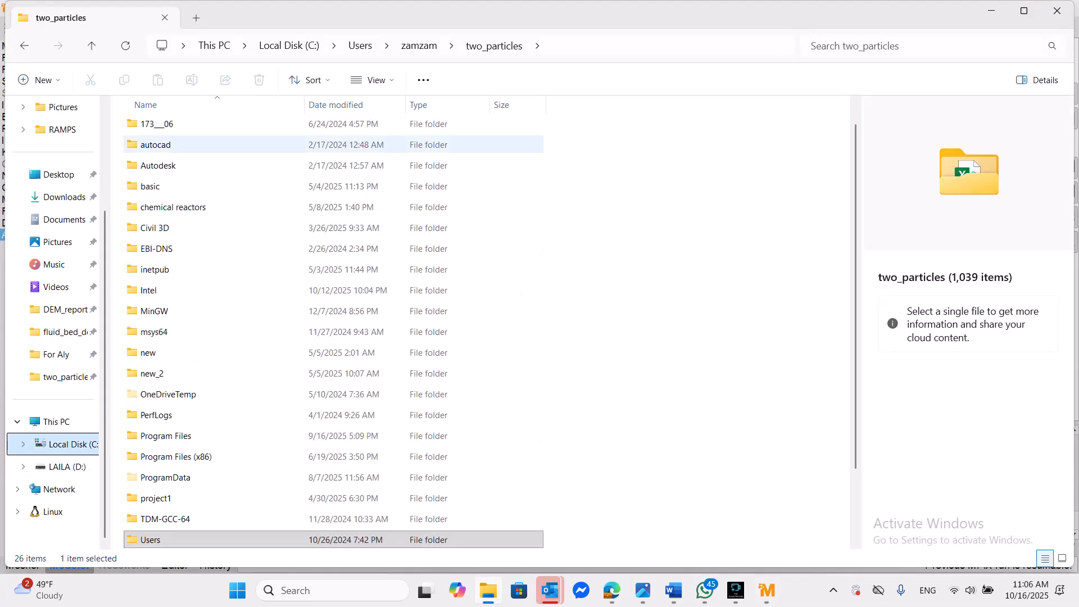
scroll(270, 349, down, 2)
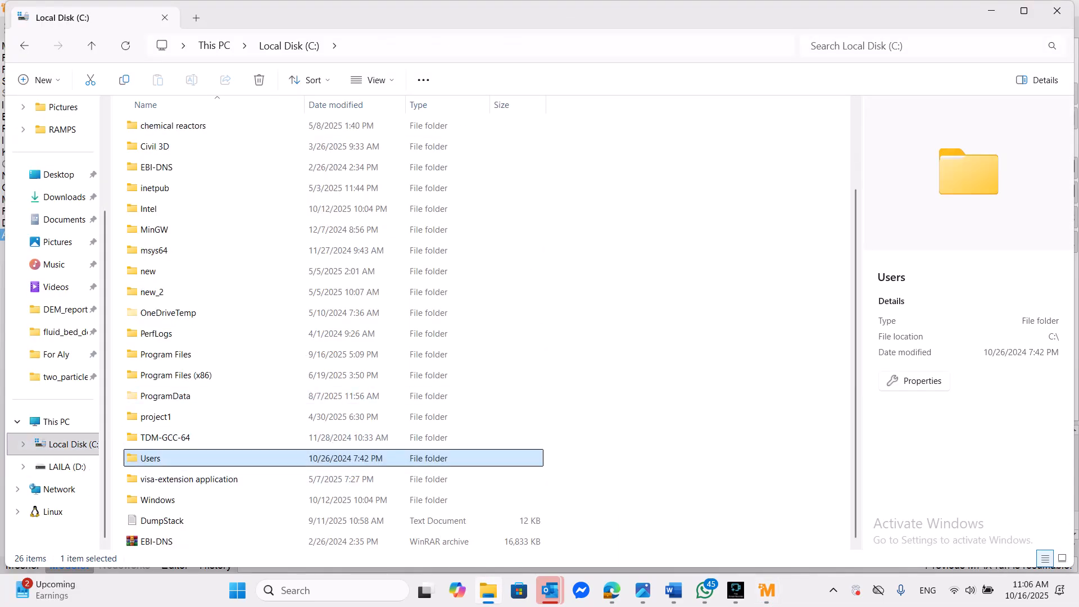
double_click(150, 458)
double_click(155, 167)
scroll(281, 337, down, 5)
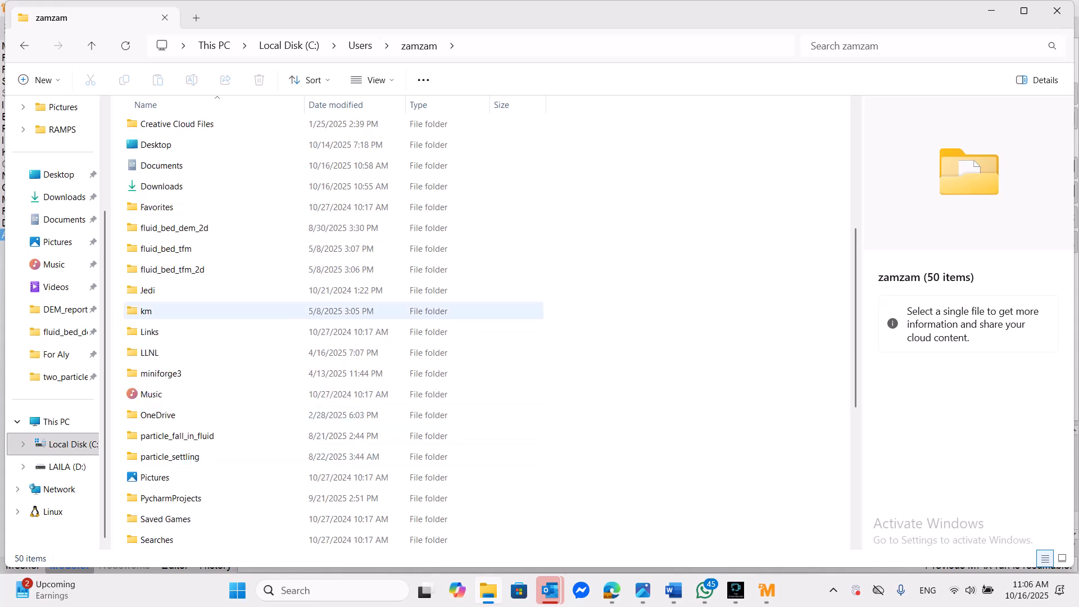
scroll(281, 332, down, 5)
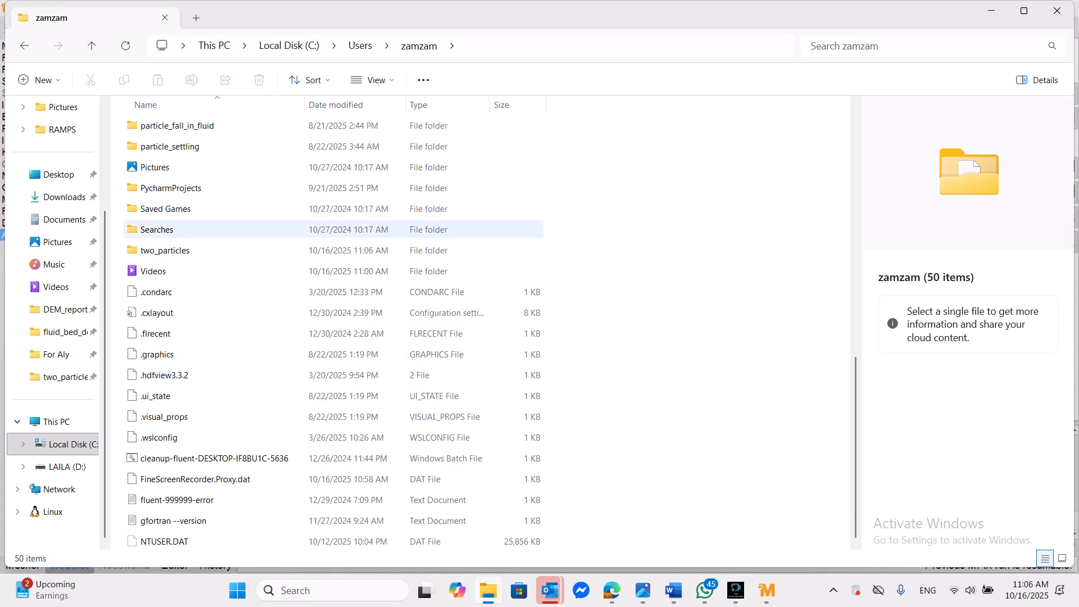
double_click(165, 250)
- Examine the PARTICLES VTP files that the simulation wrote to the two_particles folder
scroll(281, 189, down, 2)
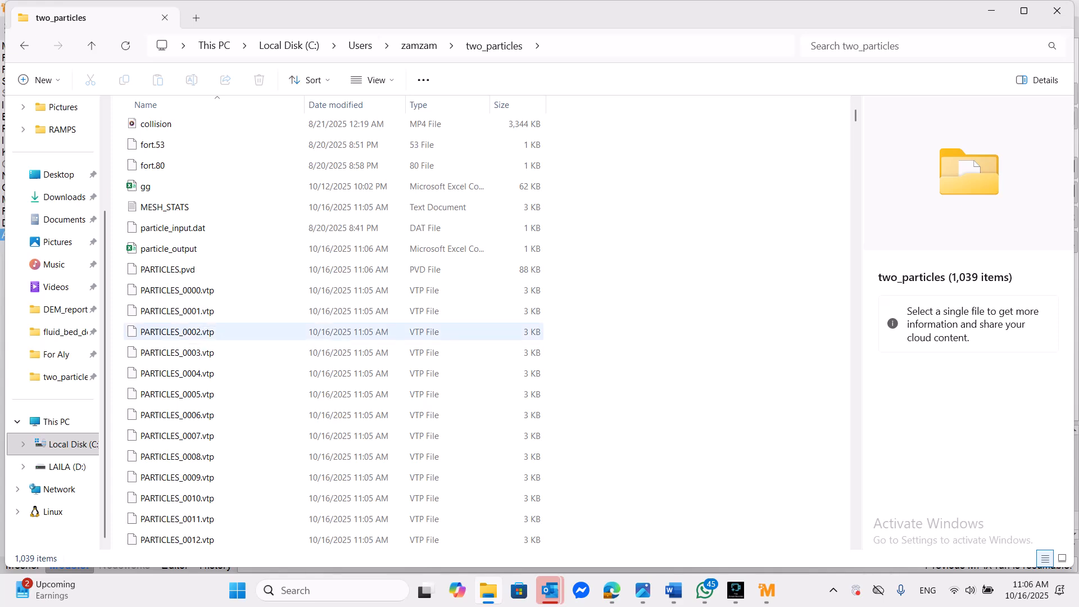
scroll(213, 436, down, 7)
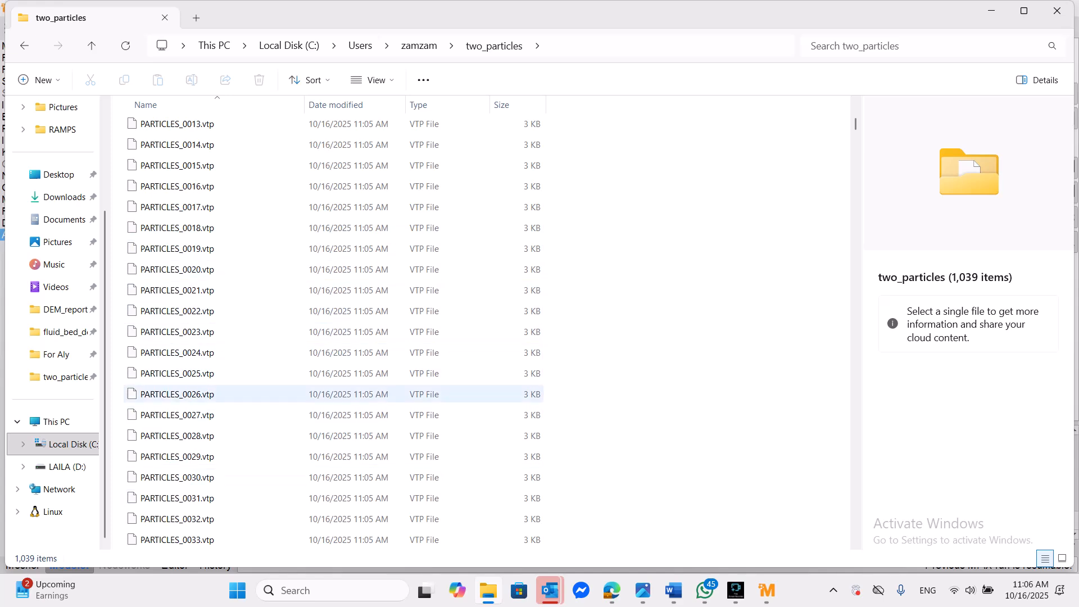
scroll(224, 253, down, 3)
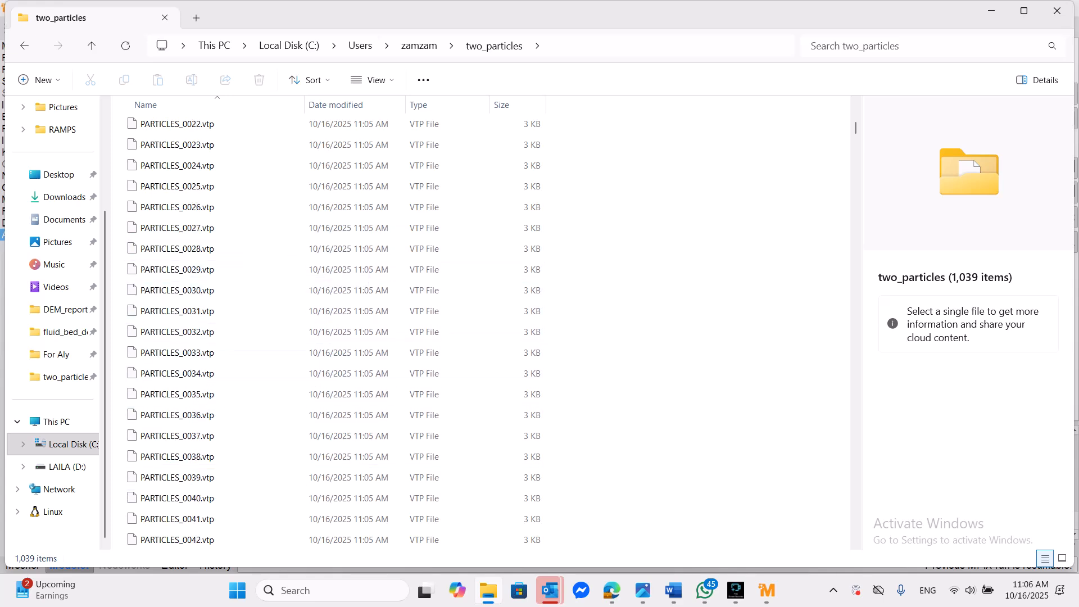
scroll(224, 290, down, 1)
scroll(224, 331, down, 1)
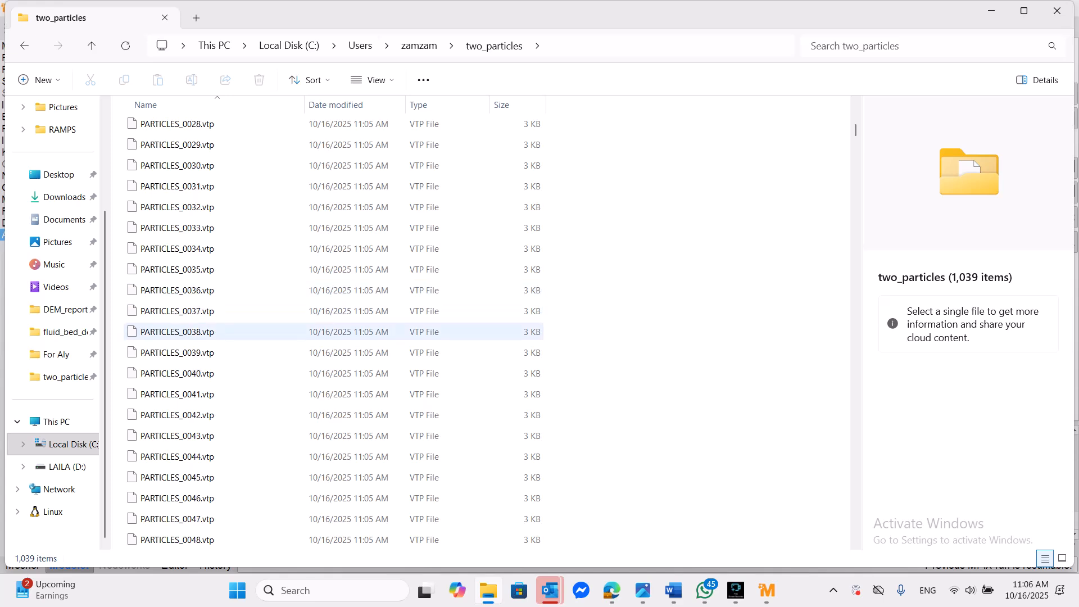
scroll(219, 335, down, 2)
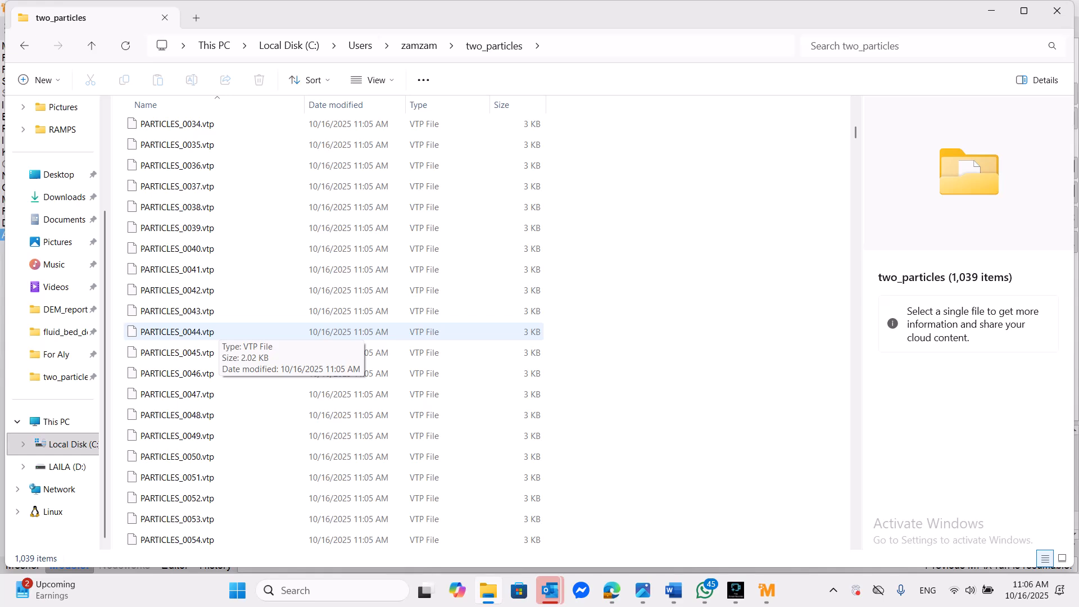
scroll(218, 332, down, 2)
- Launch ParaView 6.0.0 from the Windows search
click(286, 590)
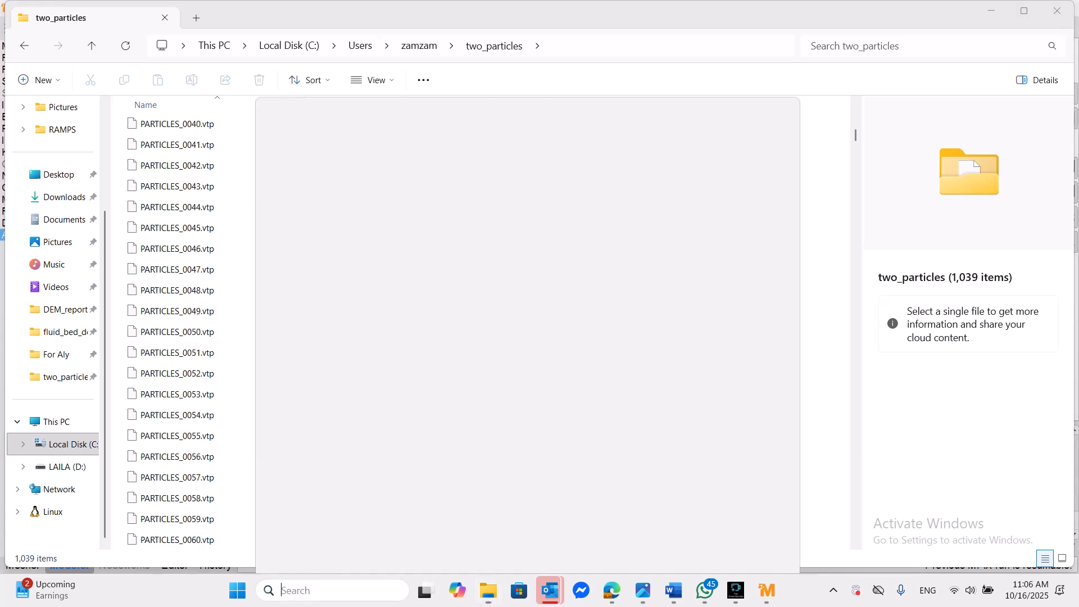
text(pa)
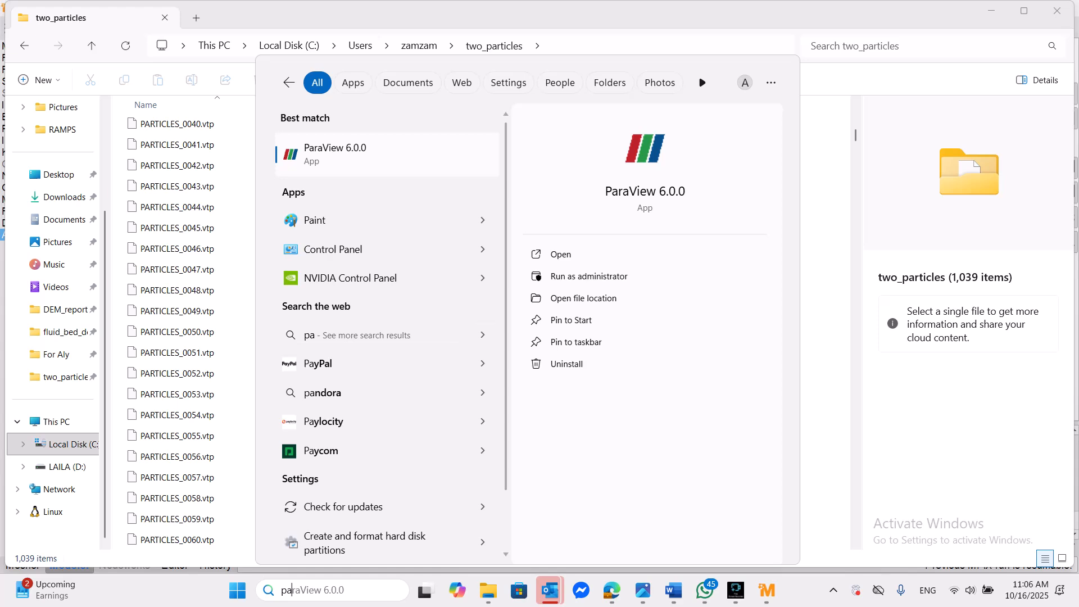
key(Return)
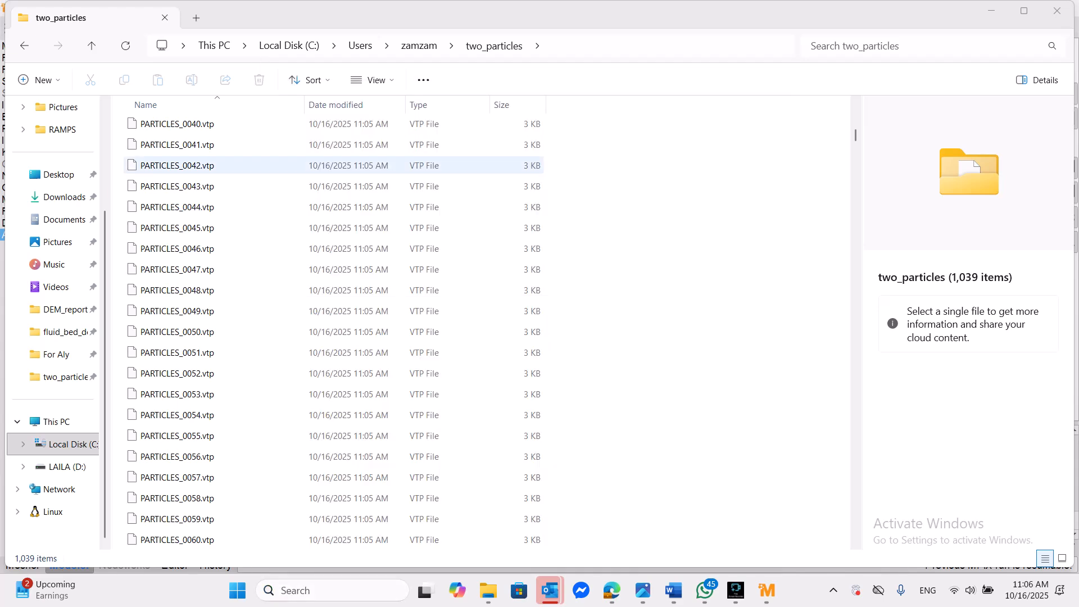
- Open the PARTICLES_..vtp file group from the two_particles folder and apply it to load the particle data with all arrays
key(alt+f)
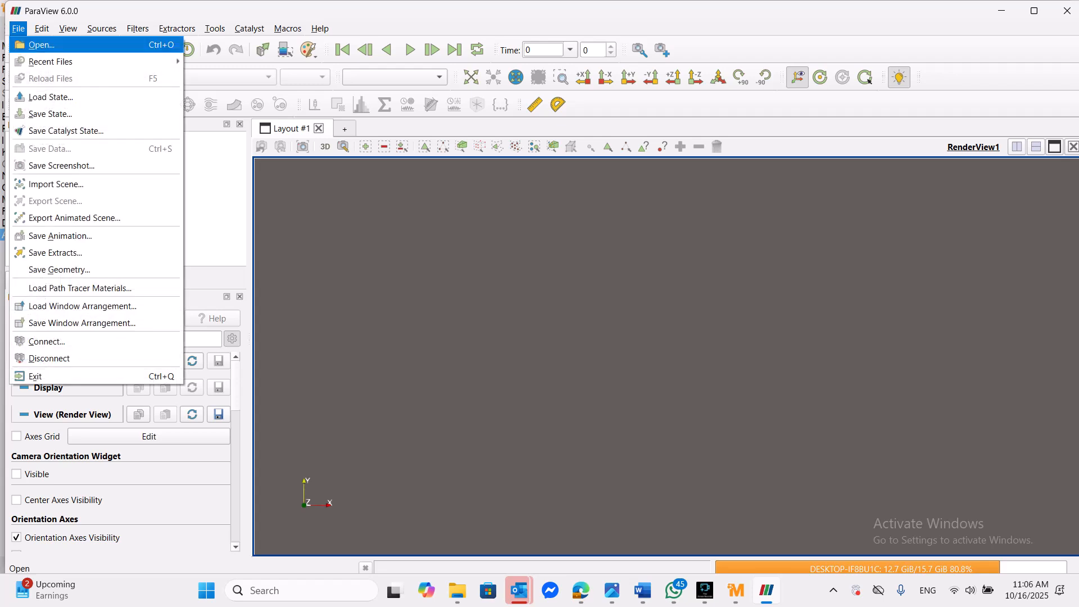
key(Return)
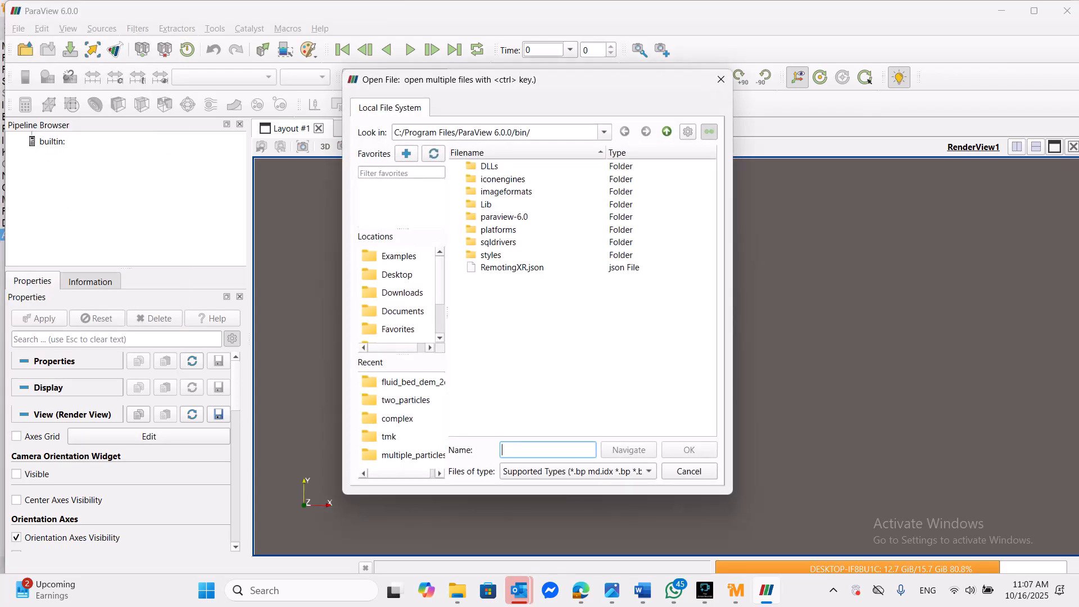
click(405, 401)
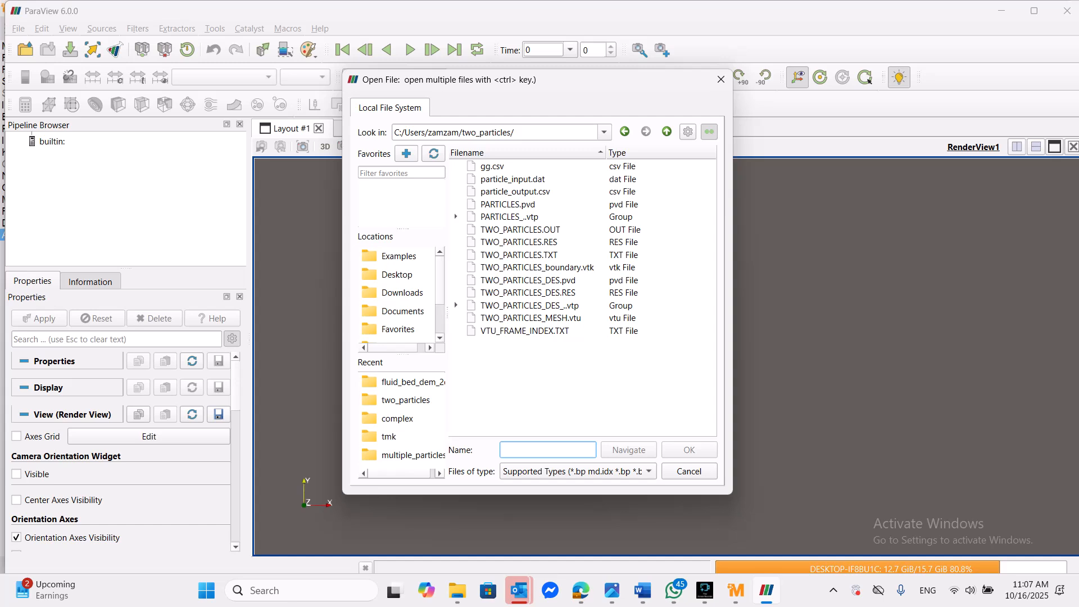
click(509, 217)
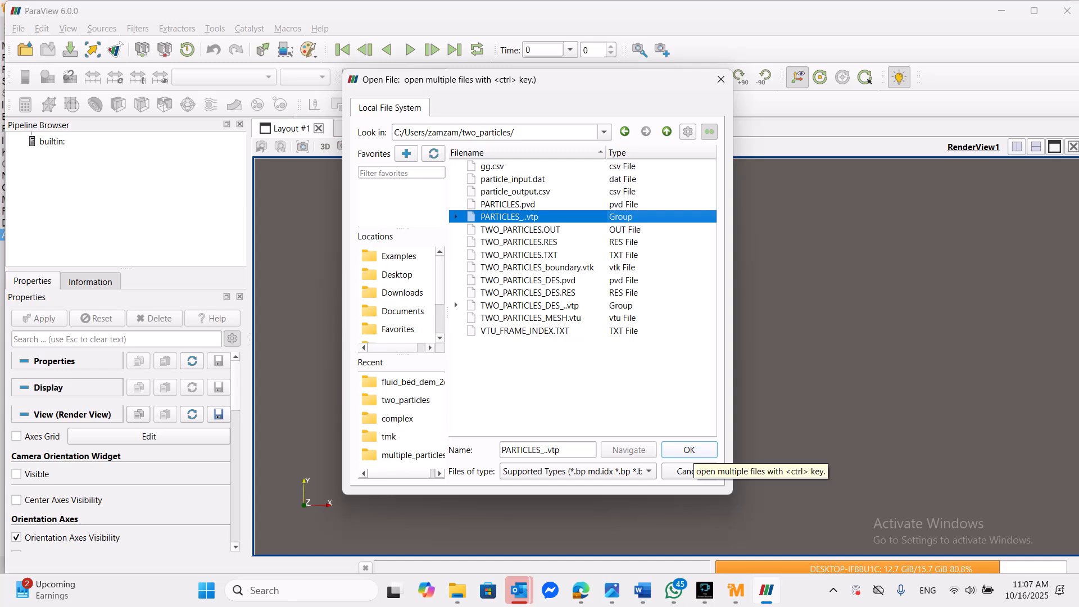
click(689, 452)
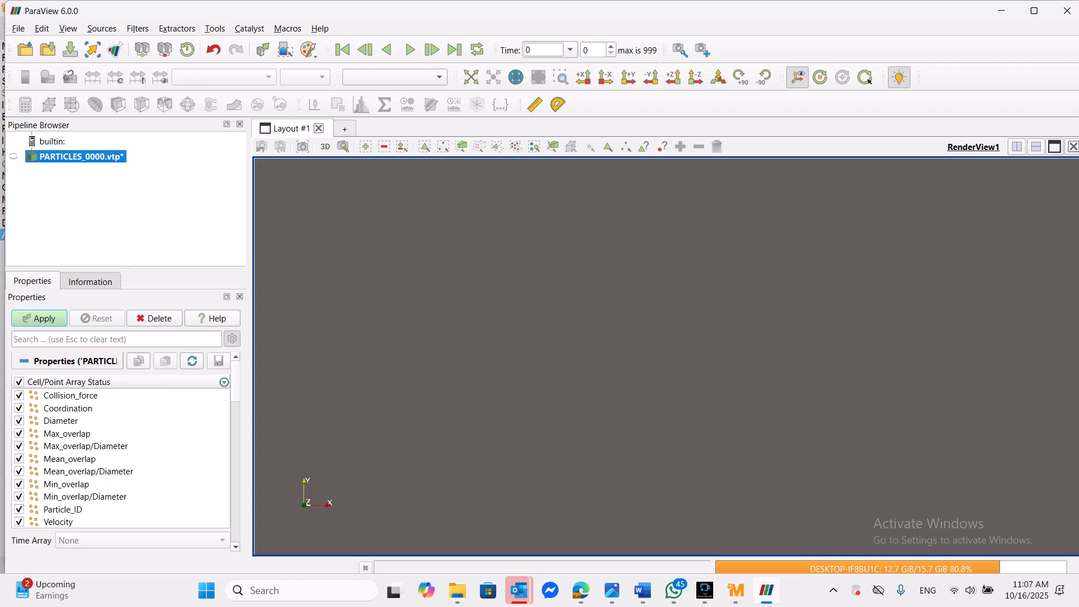
click(39, 318)
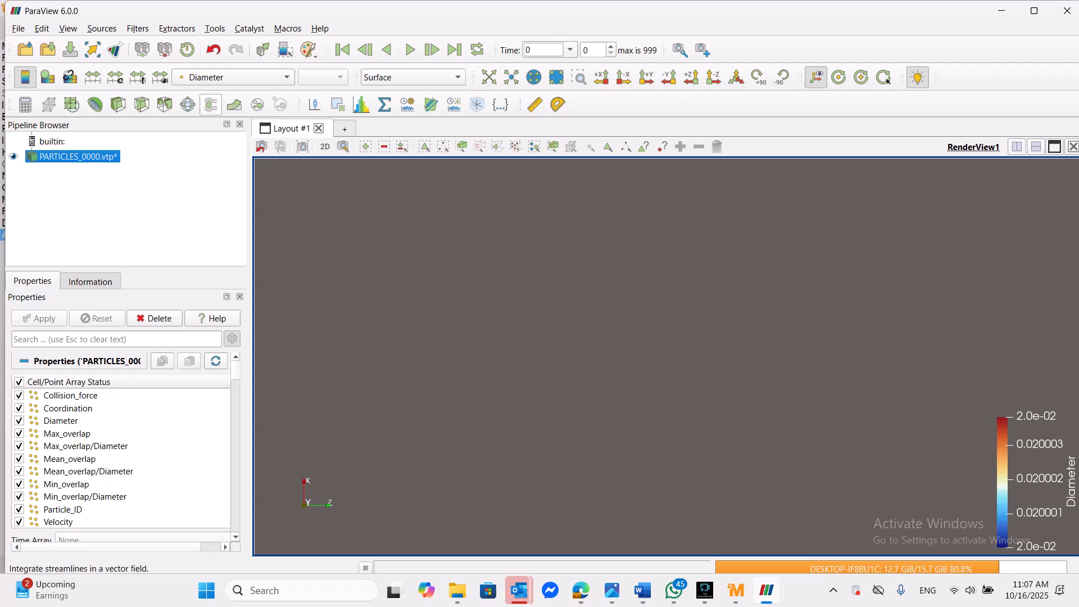
- Add a Glyph filter to the particle data and choose Sphere as the glyph type
click(188, 104)
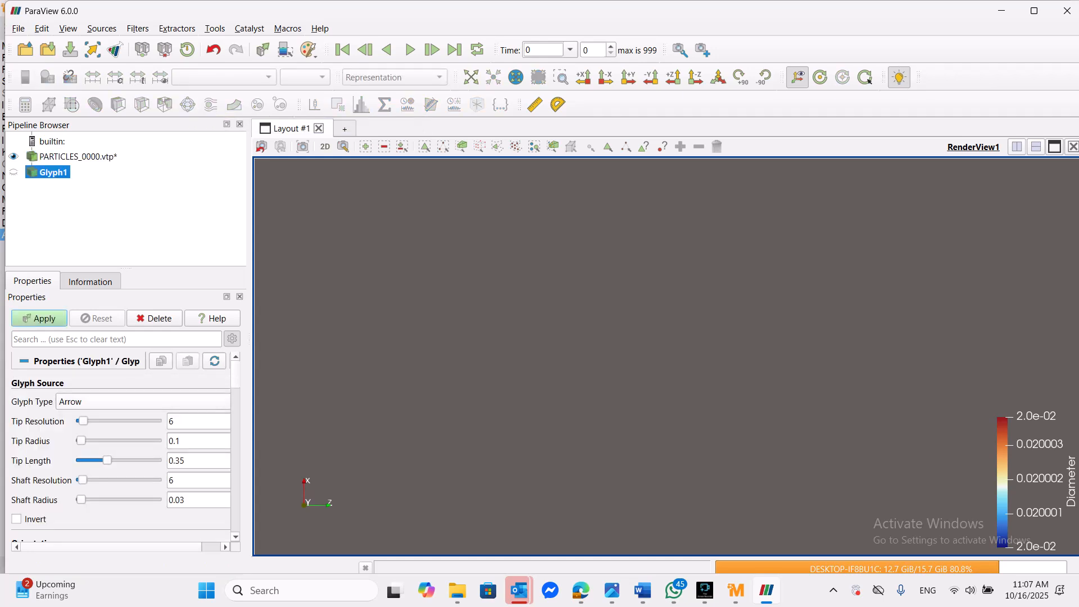
click(143, 402)
click(113, 472)
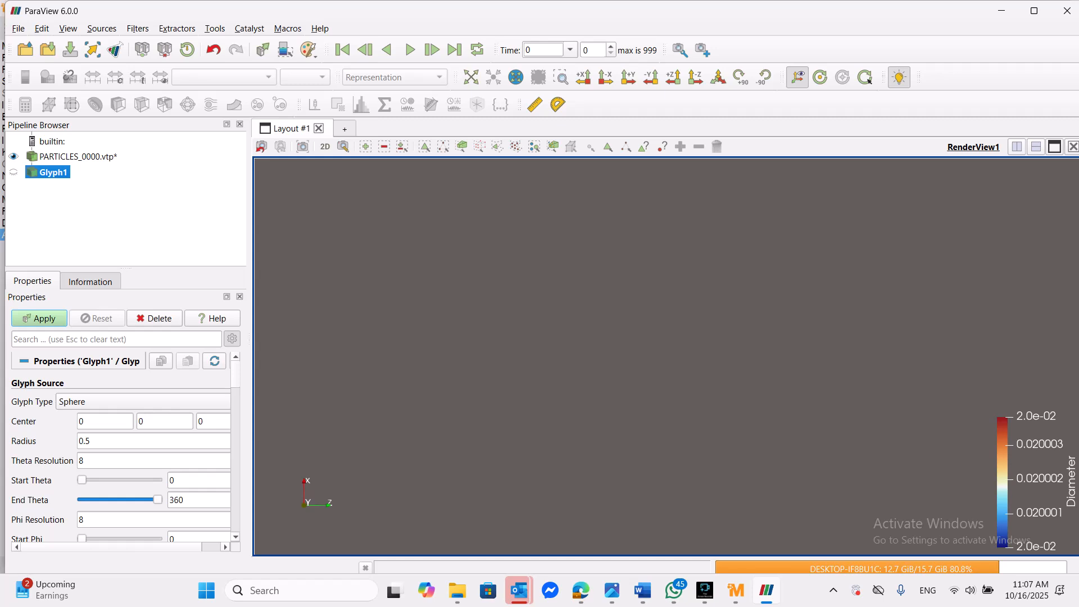
- Set the glyph scale factor to 1 with Diameter as the scale array, and apply the filter
scroll(121, 444, down, 1)
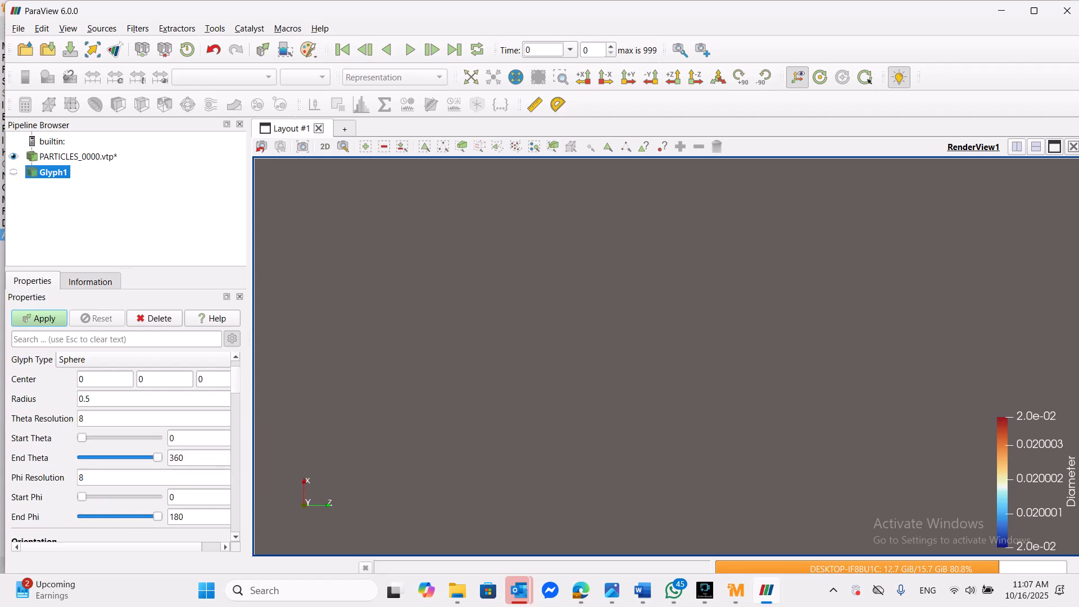
scroll(120, 447, down, 6)
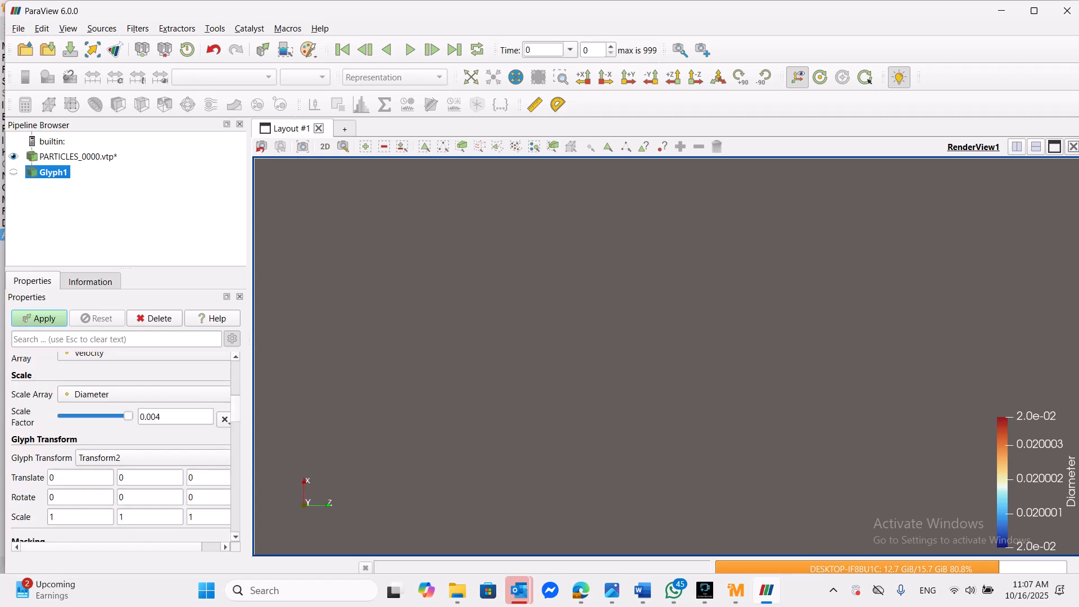
drag(176, 416, 211, 417)
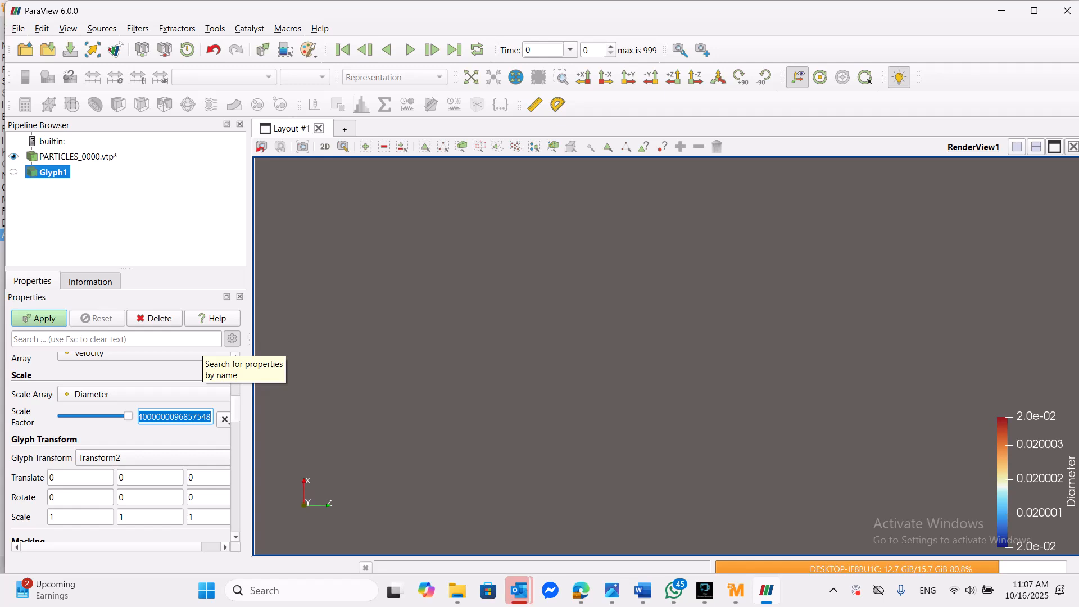
text(1)
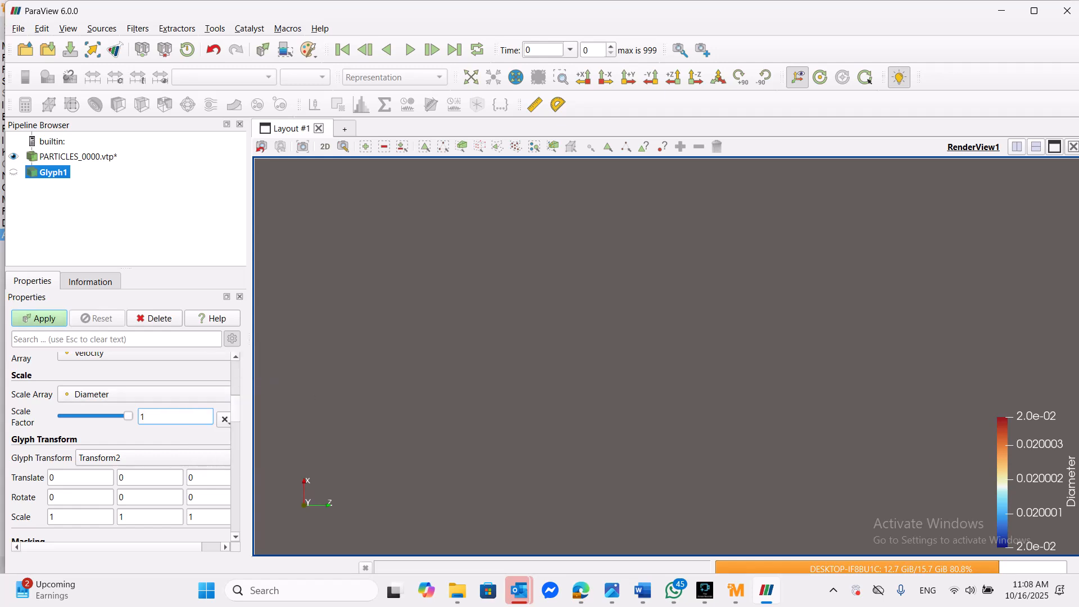
key(Return)
click(39, 318)
- Smooth the sphere glyphs by setting both Theta Resolution and Phi Resolution to 50, and apply the change
scroll(667, 357, up, 8)
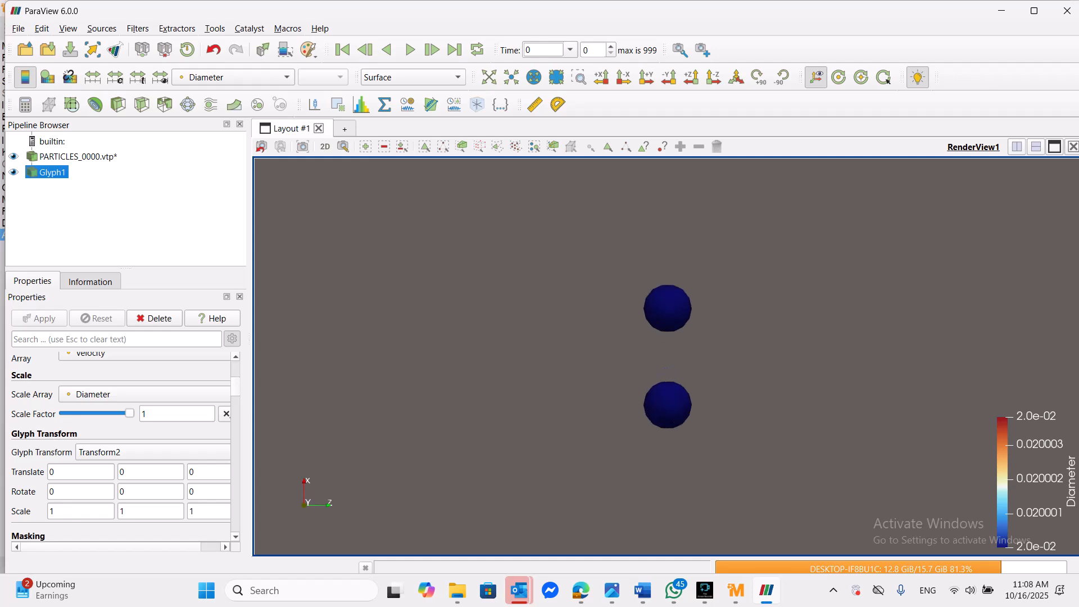
scroll(667, 356, up, 2)
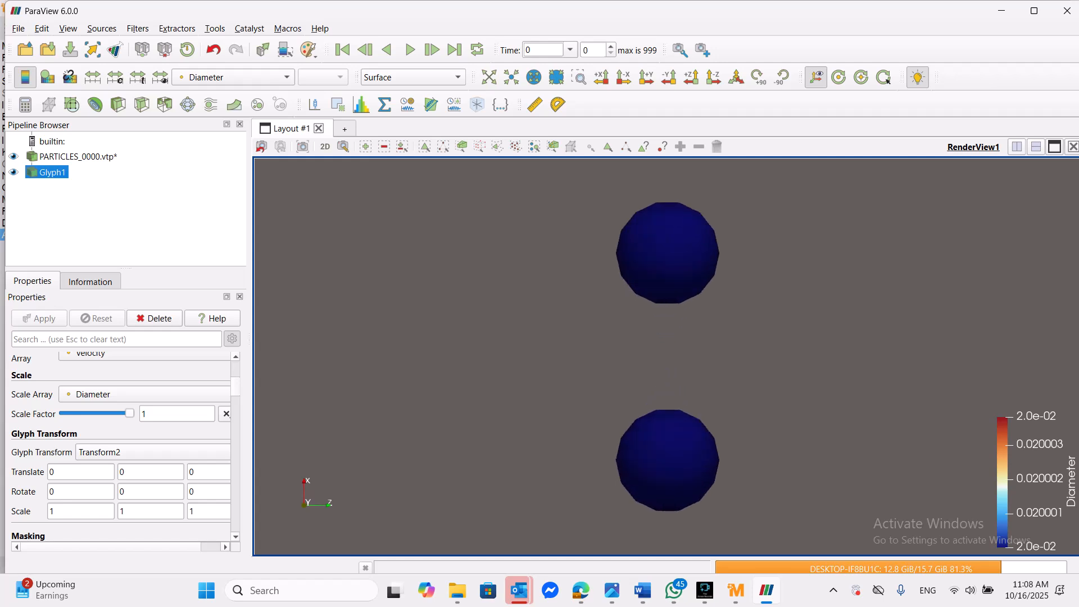
scroll(667, 356, up, 2)
middle_drag(667, 357, 666, 434)
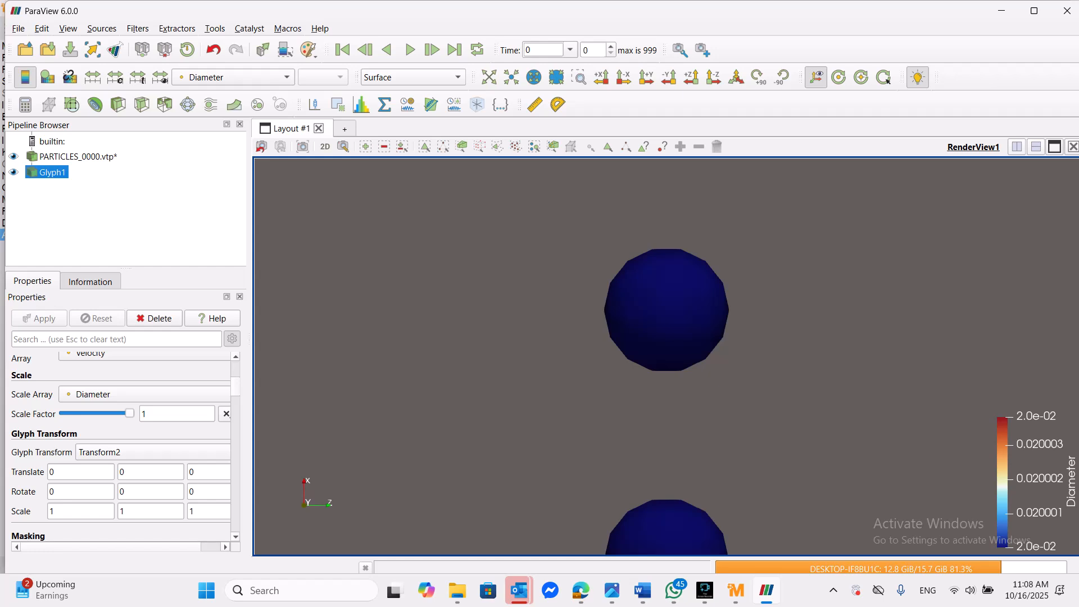
scroll(118, 483, up, 5)
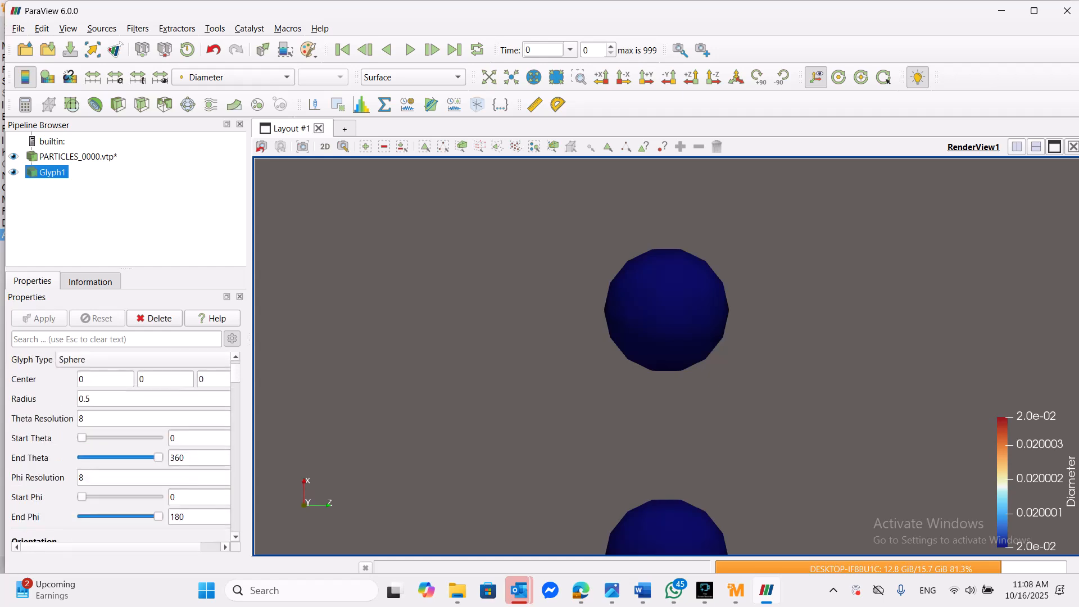
click(80, 419)
key(Delete)
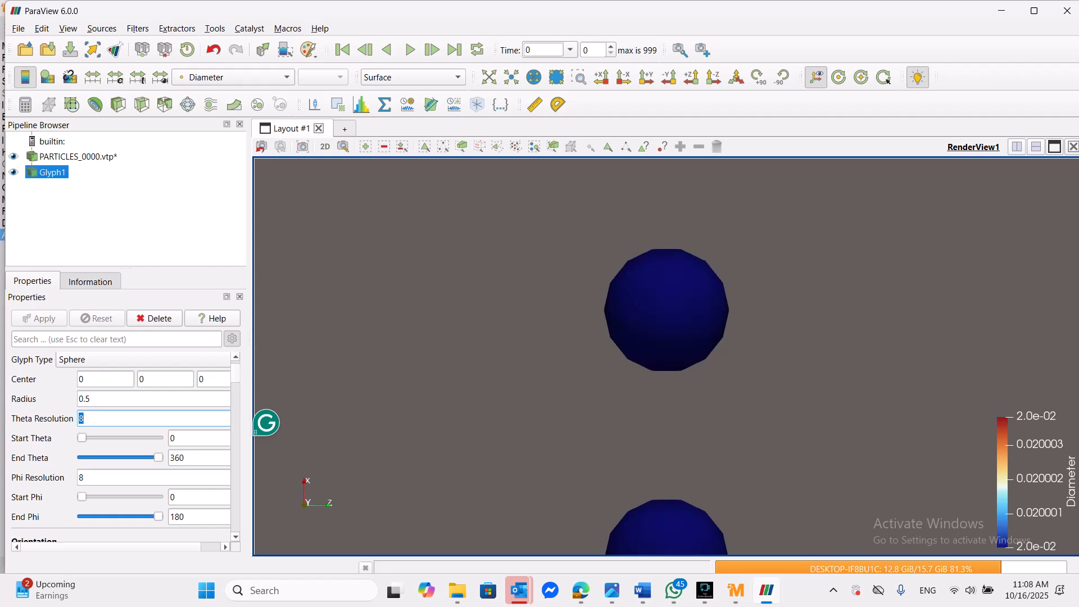
text(50)
double_click(81, 477)
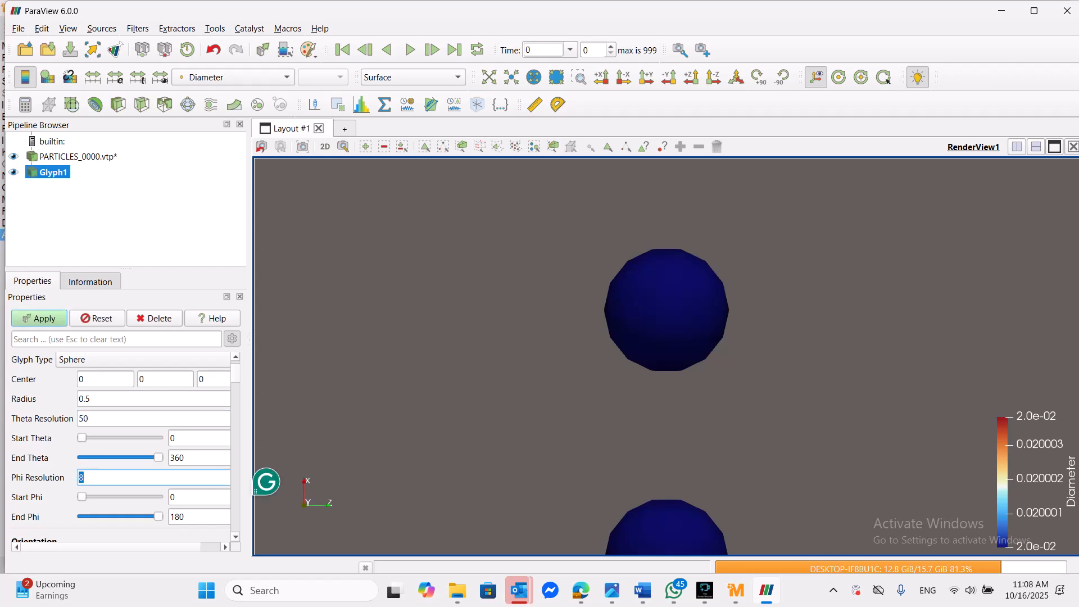
text(50)
key(Return)
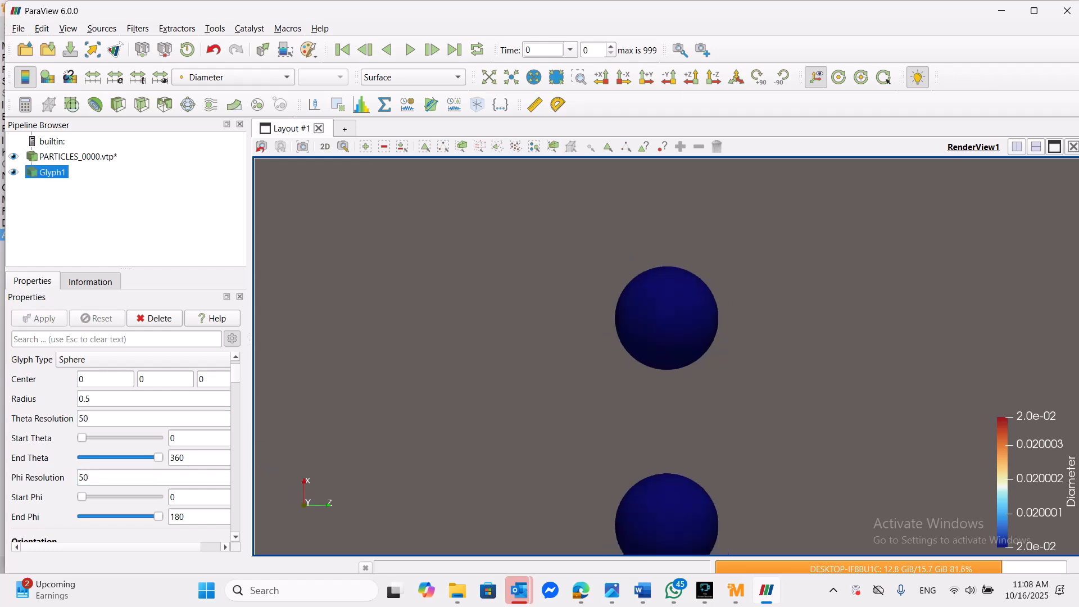
- Keep the glyphs colored by Diameter and play the animation of the two spheres, pausing it partway through
scroll(665, 357, up, 5)
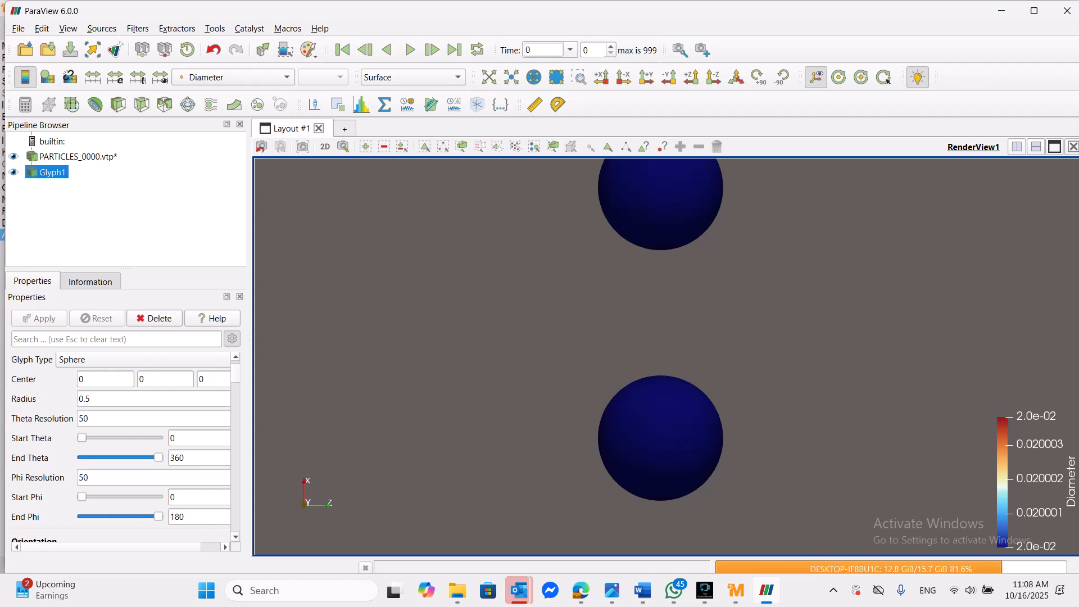
middle_drag(665, 309, 634, 363)
scroll(657, 400, down, 4)
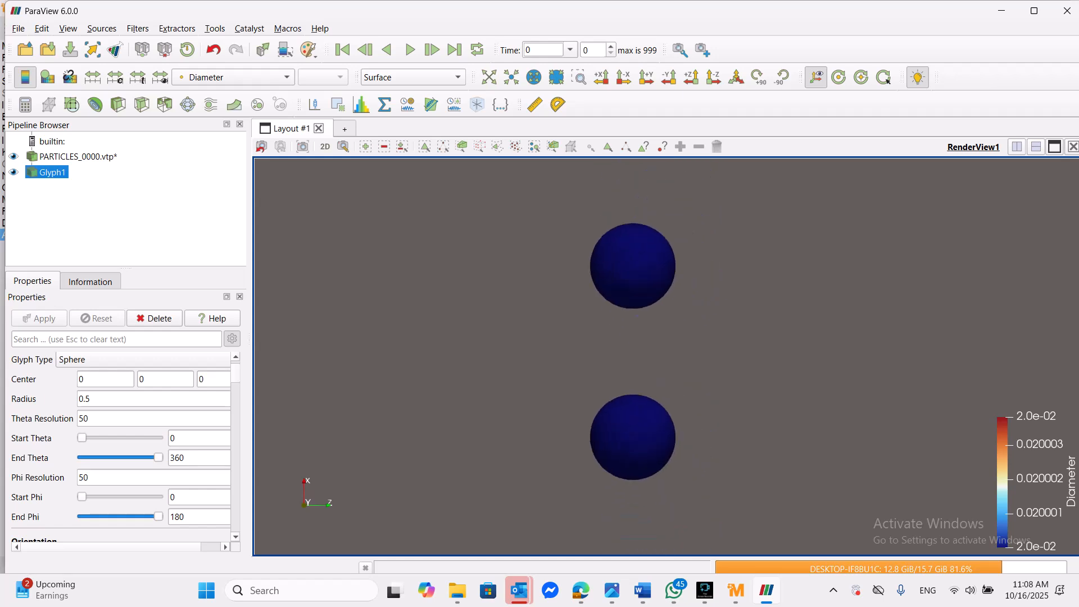
scroll(665, 357, down, 2)
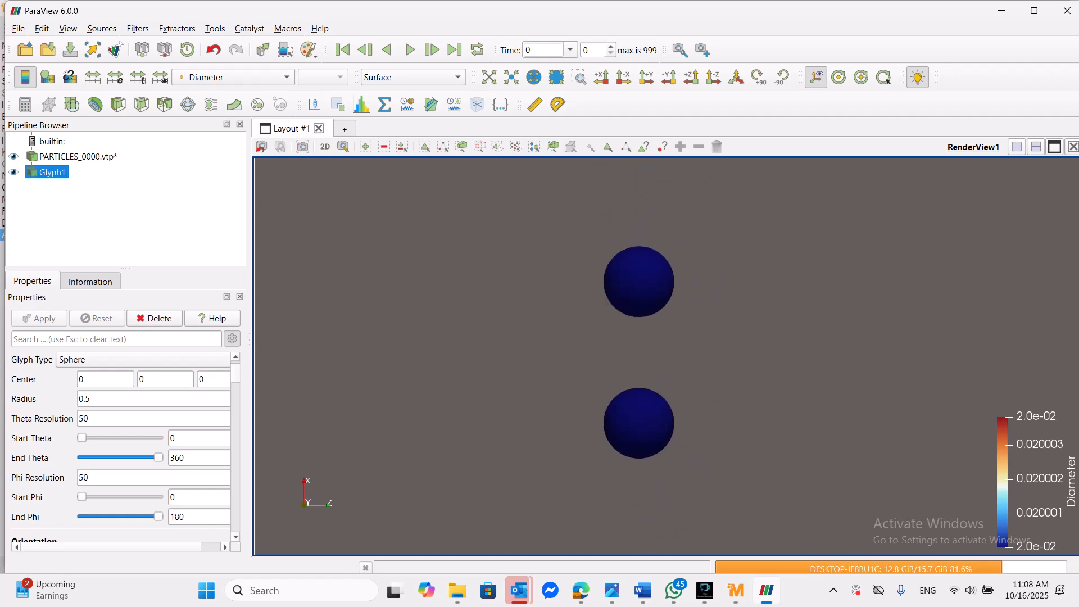
click(233, 77)
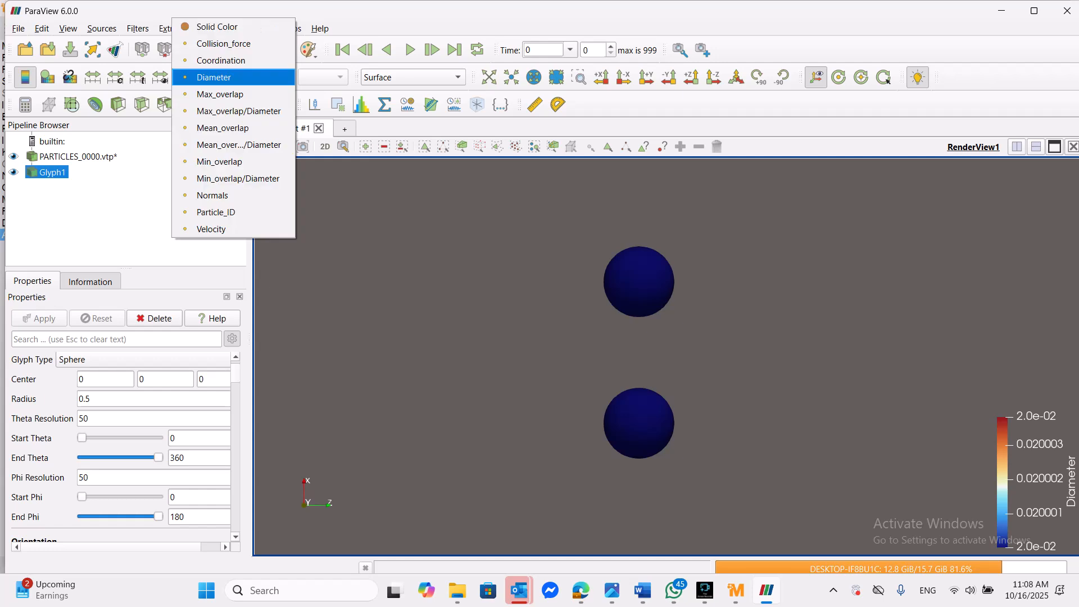
click(233, 77)
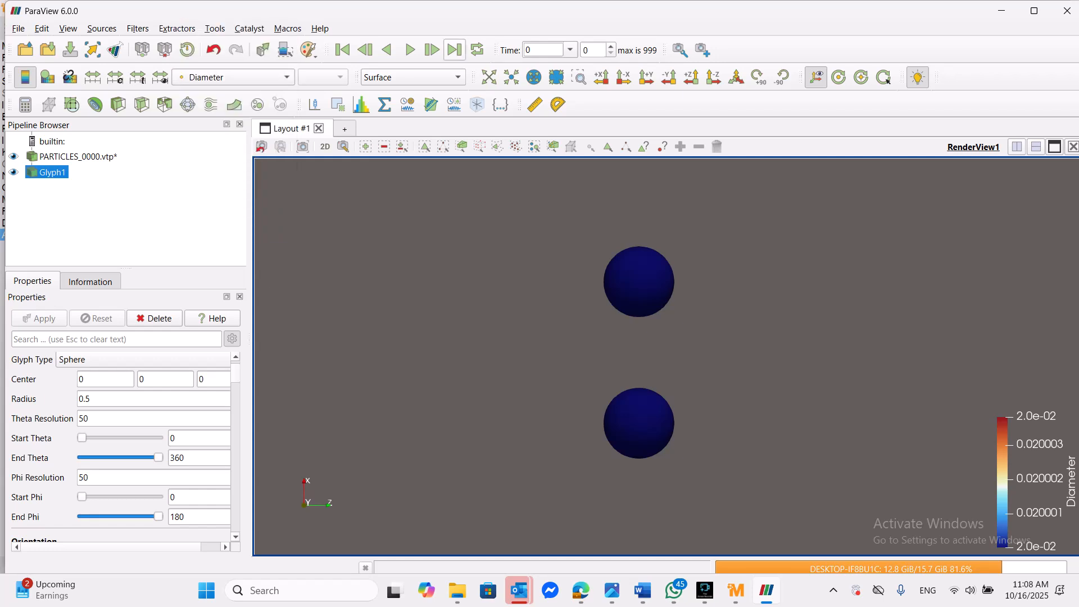
click(410, 50)
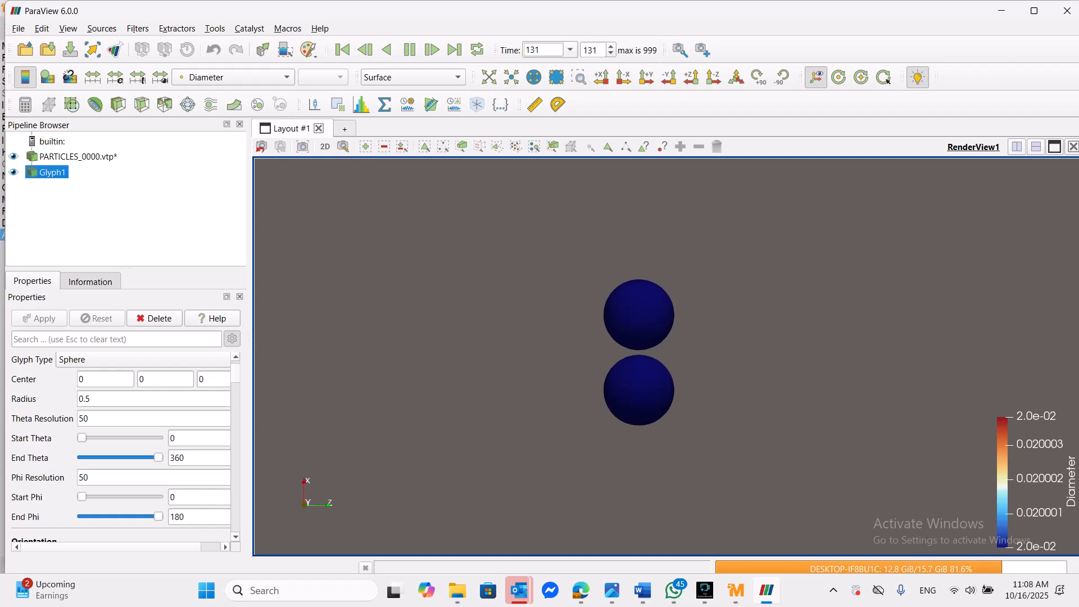
click(410, 50)
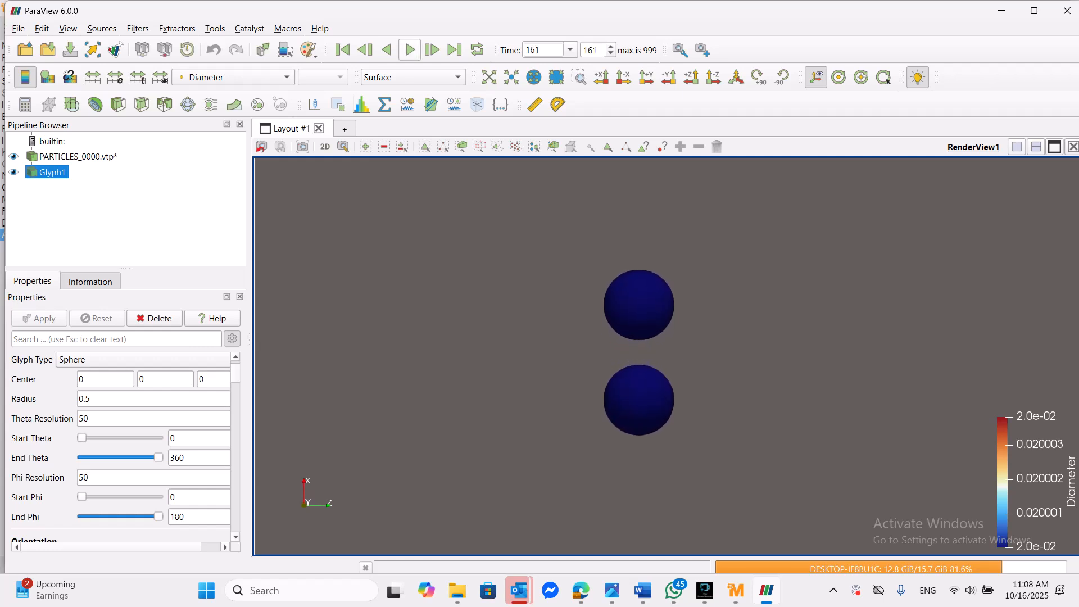
- Bring up the file selection dialog for opening another data file from the two_particles folder
click(18, 29)
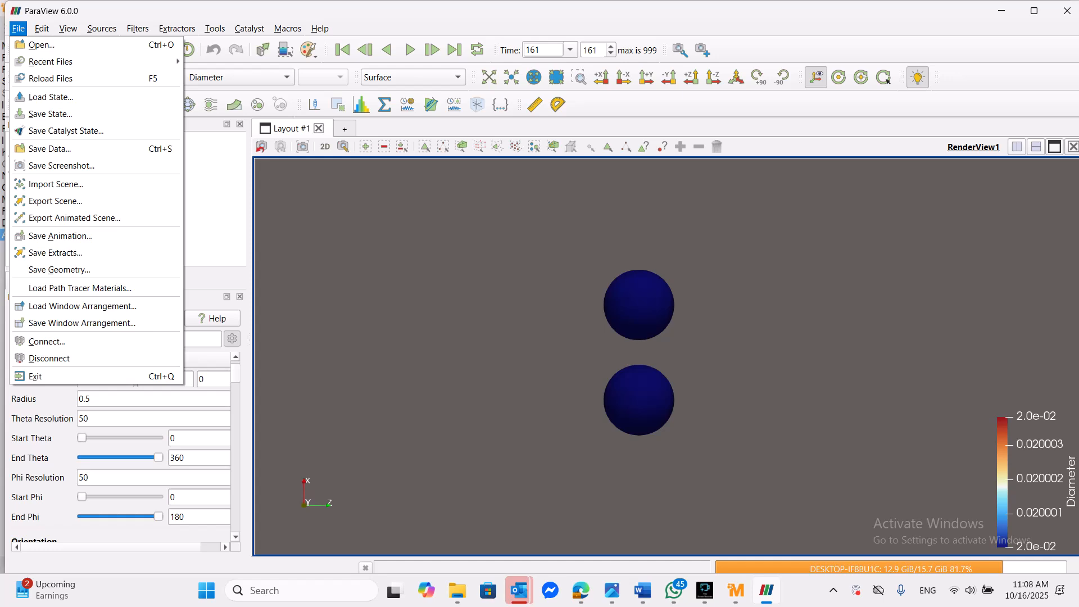
mouse_move(50, 62)
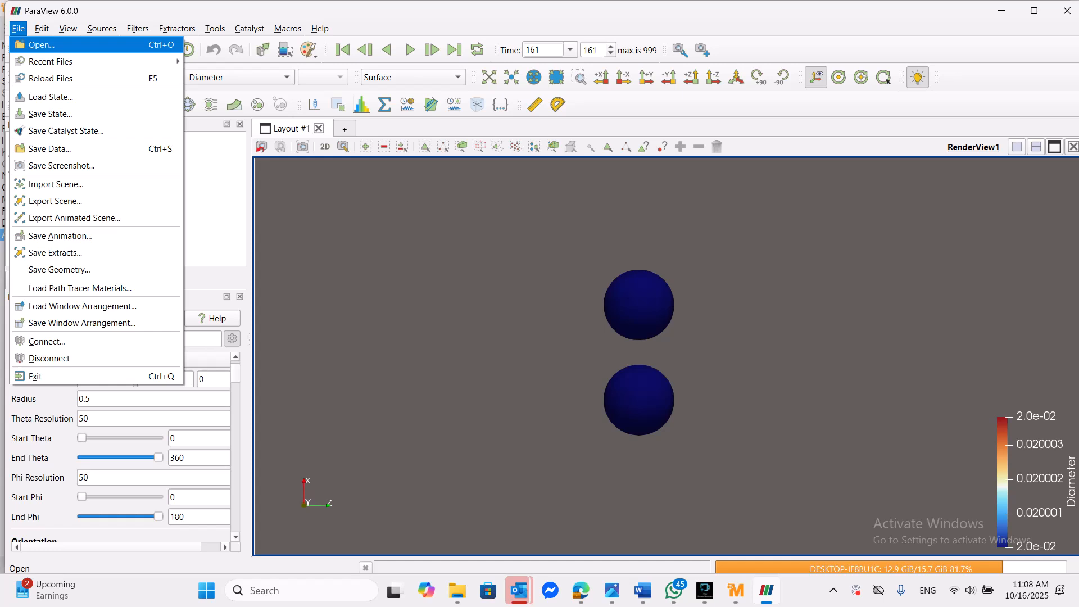
key(Return)
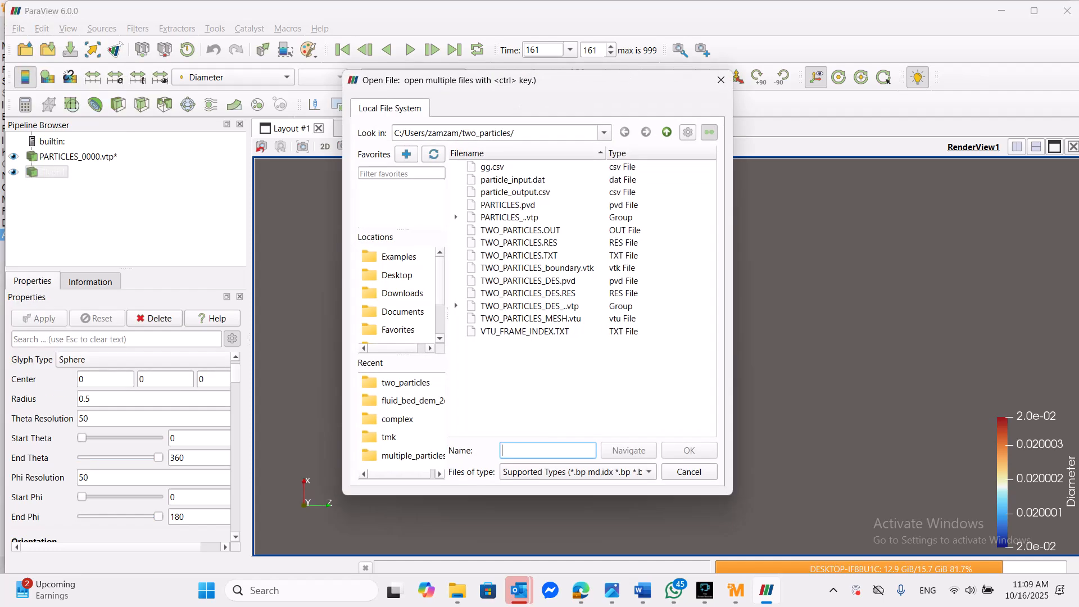